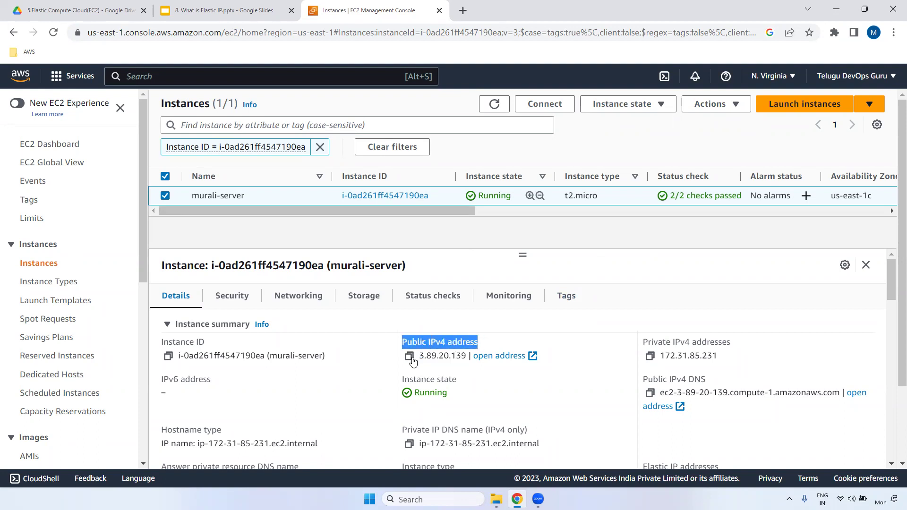
Copy the public IPv4 address of the murali-server instance and stop the instance.
left_click(409, 357)
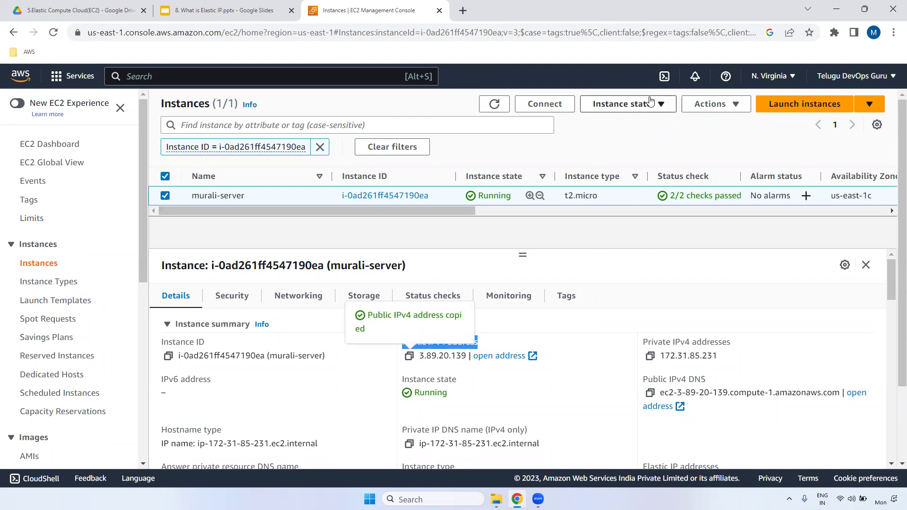
left_click(622, 104)
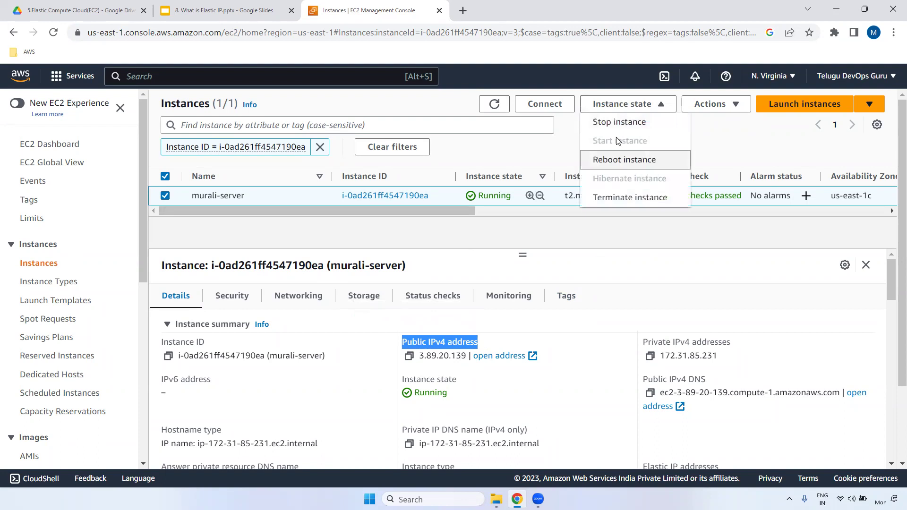
left_click(616, 123)
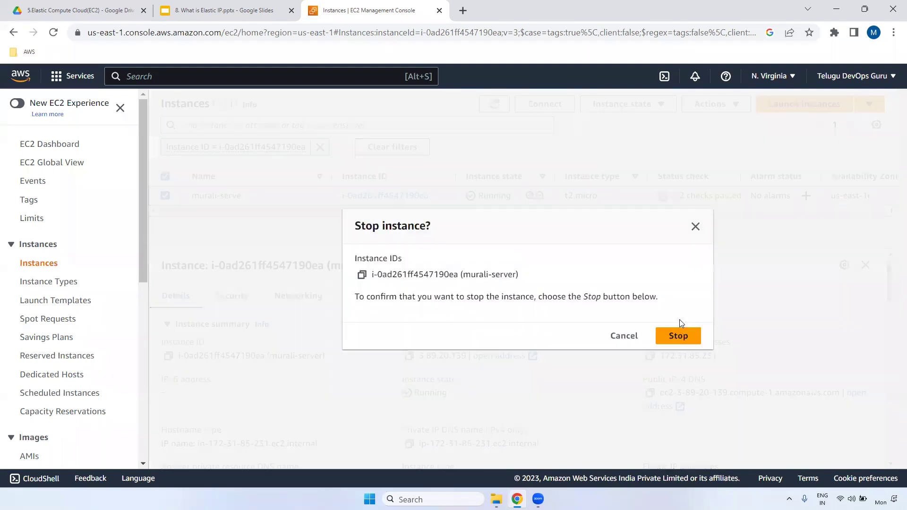
left_click(678, 334)
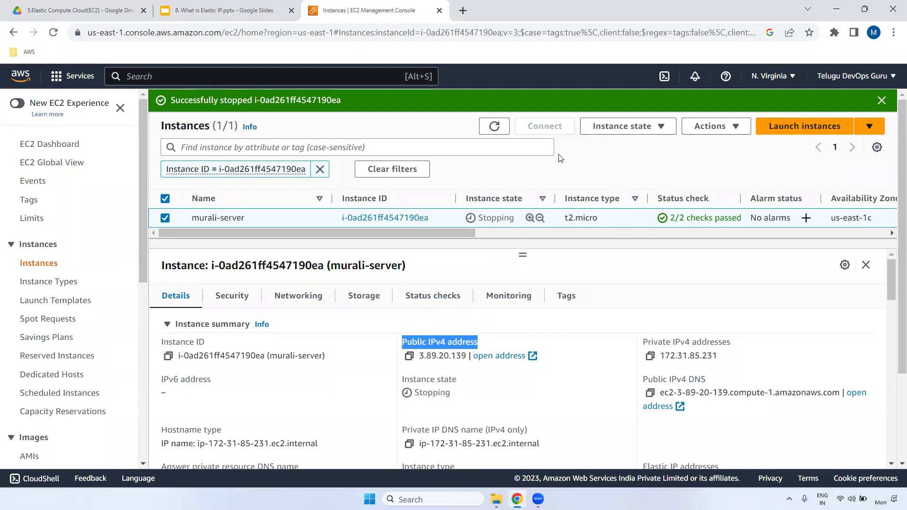
Refresh the instance list repeatedly, reselecting murali-server to check its instance state and public IPv4 address while it stops.
left_click(494, 126)
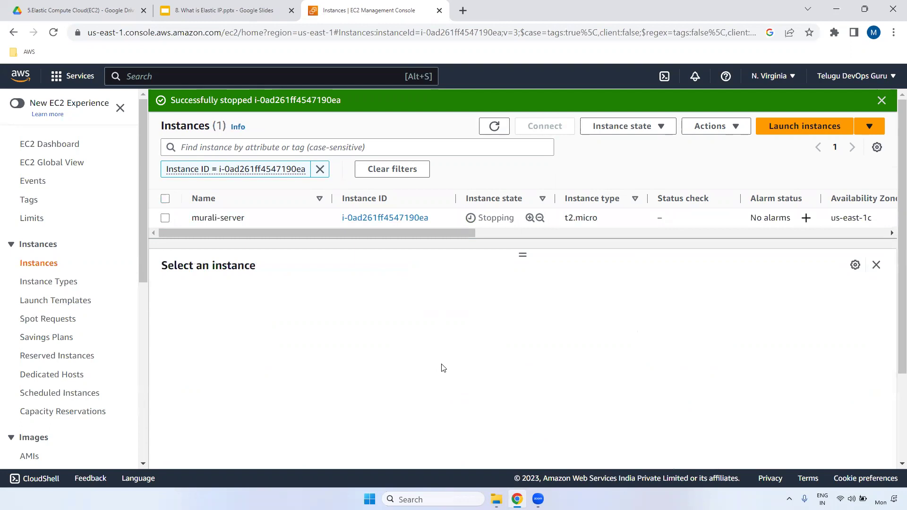
left_click(166, 219)
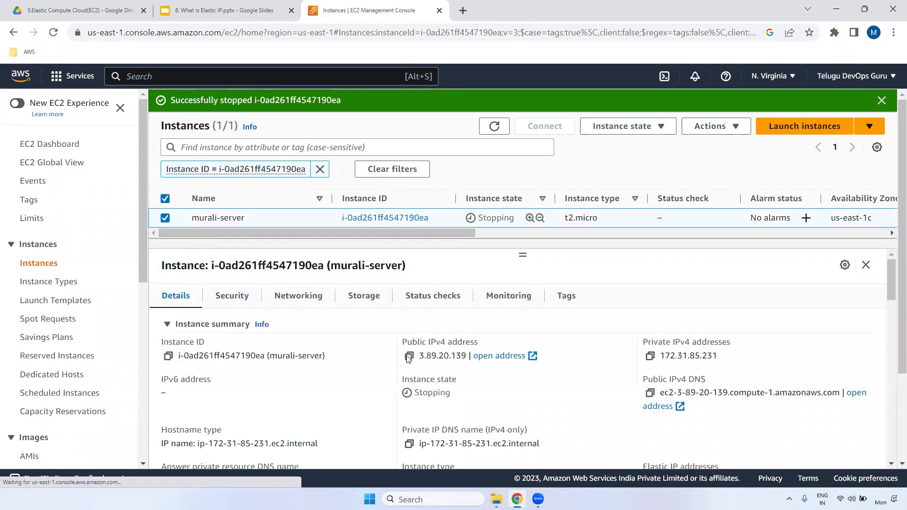
left_click(496, 132)
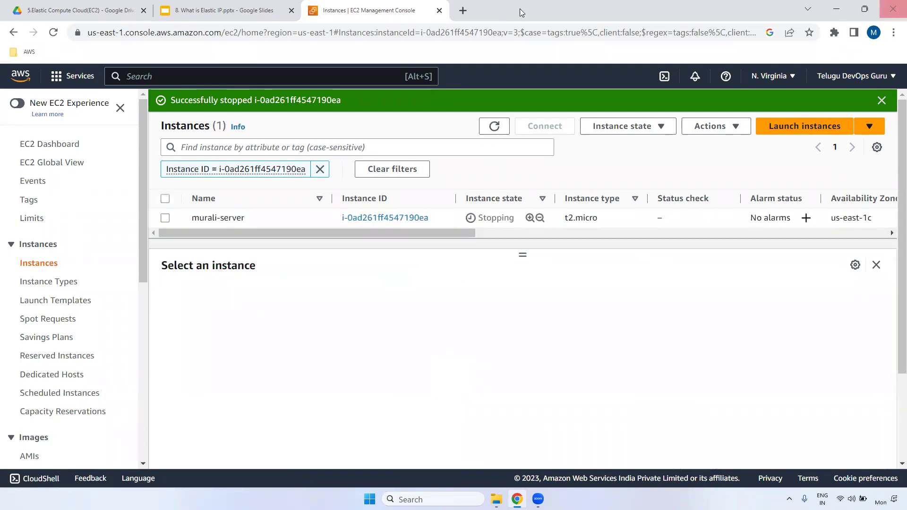
left_click(166, 218)
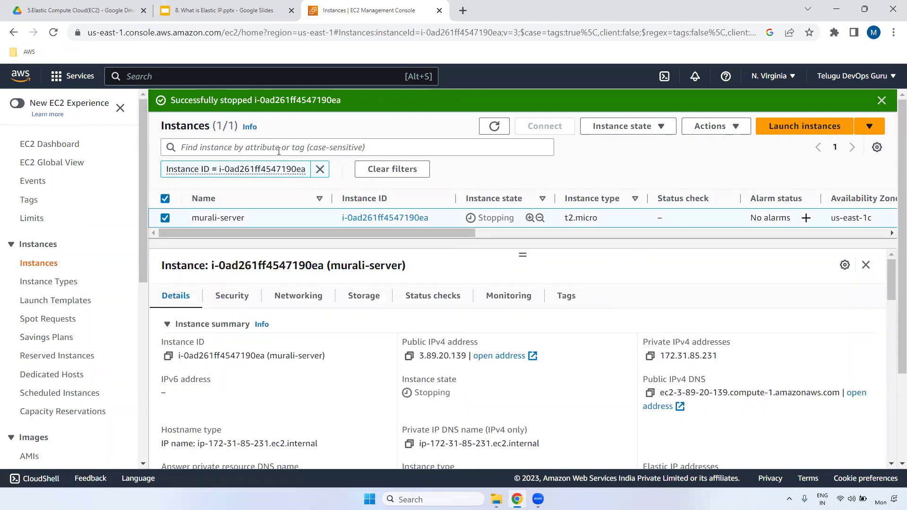
double_click(492, 128)
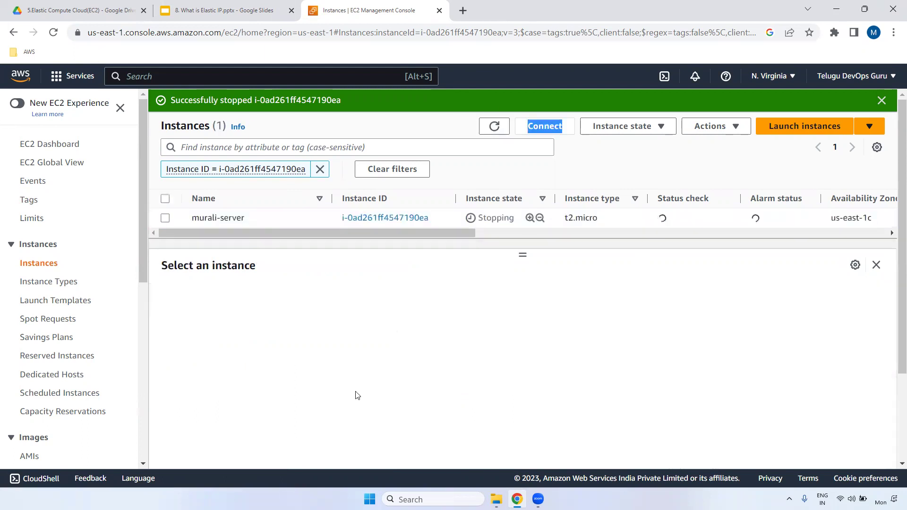
left_click(165, 218)
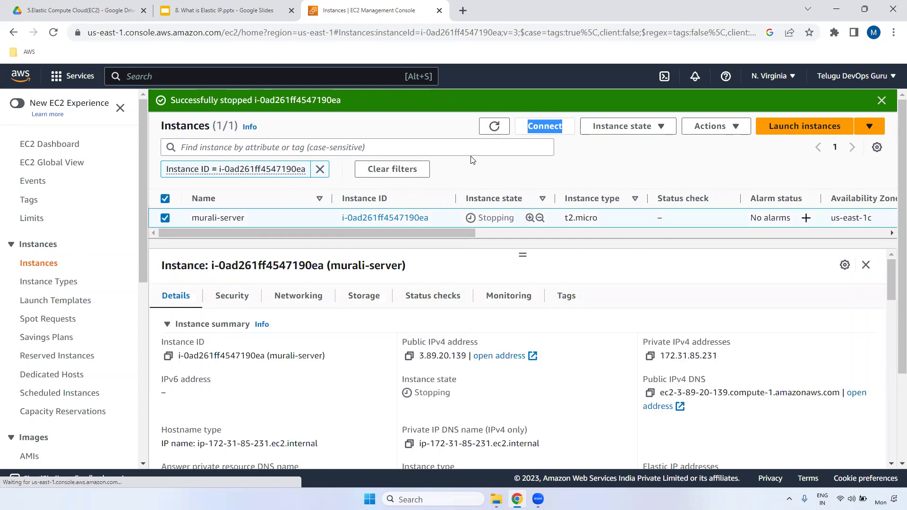
left_click(494, 129)
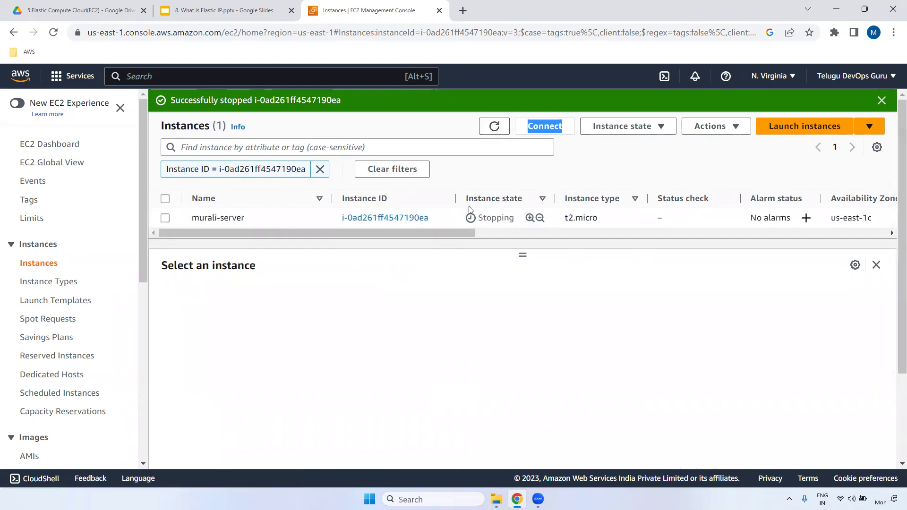
left_click(495, 128)
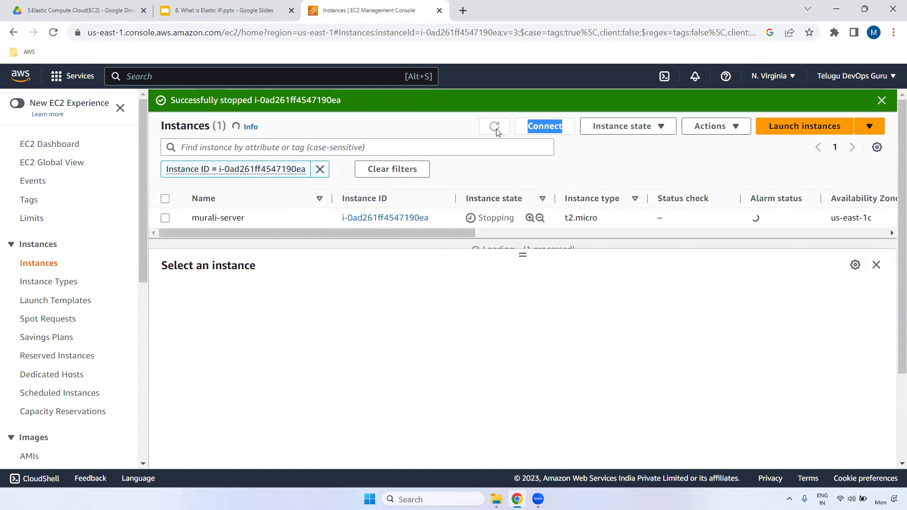
left_click(494, 127)
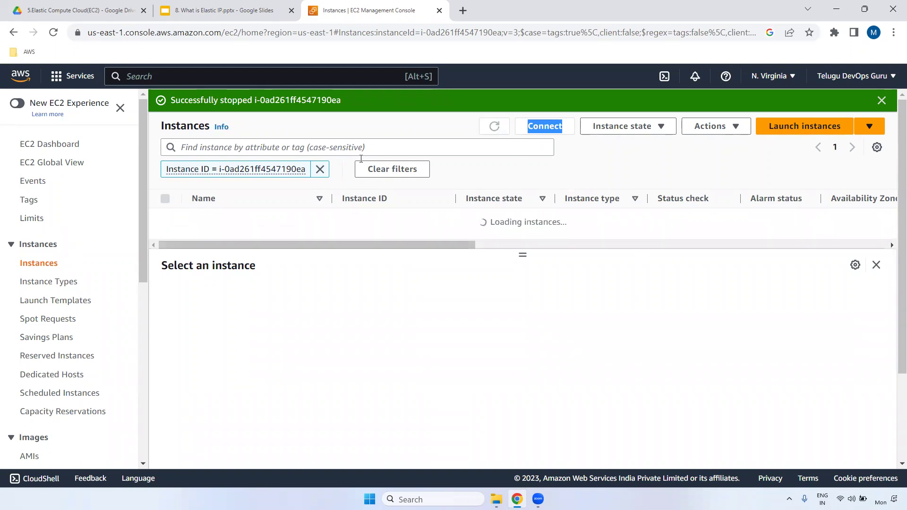
left_click(165, 218)
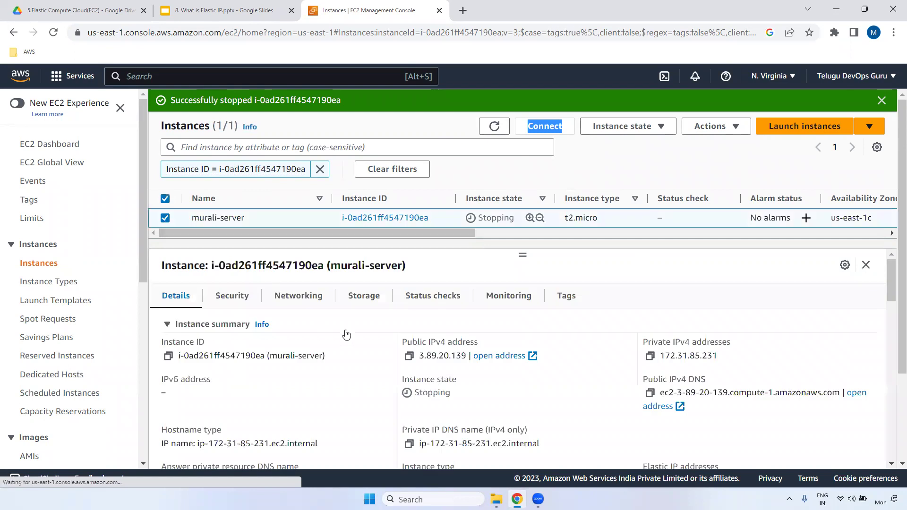
left_click(53, 32)
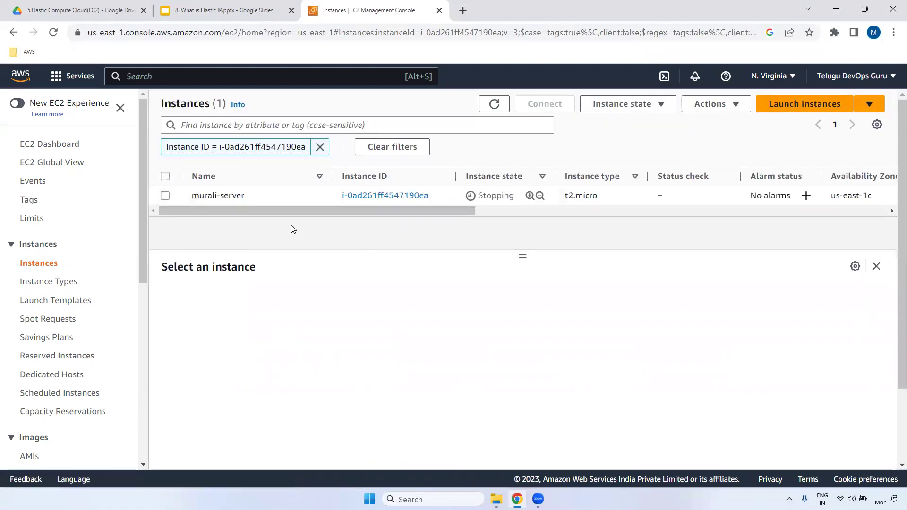
left_click(166, 196)
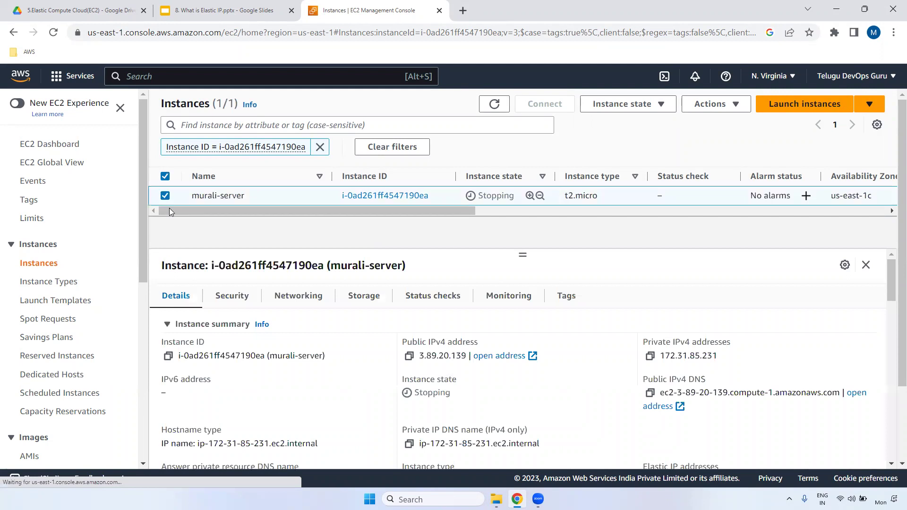
left_click_drag(400, 343, 495, 354)
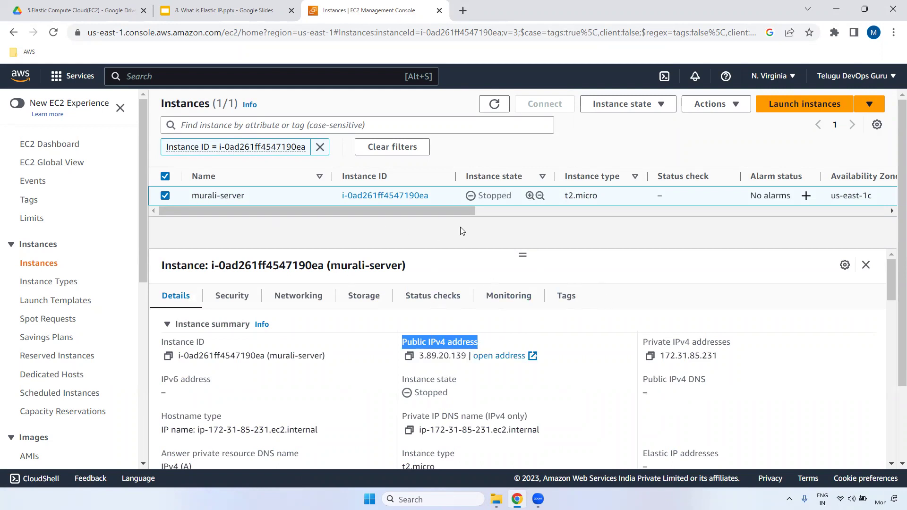
double_click(493, 106)
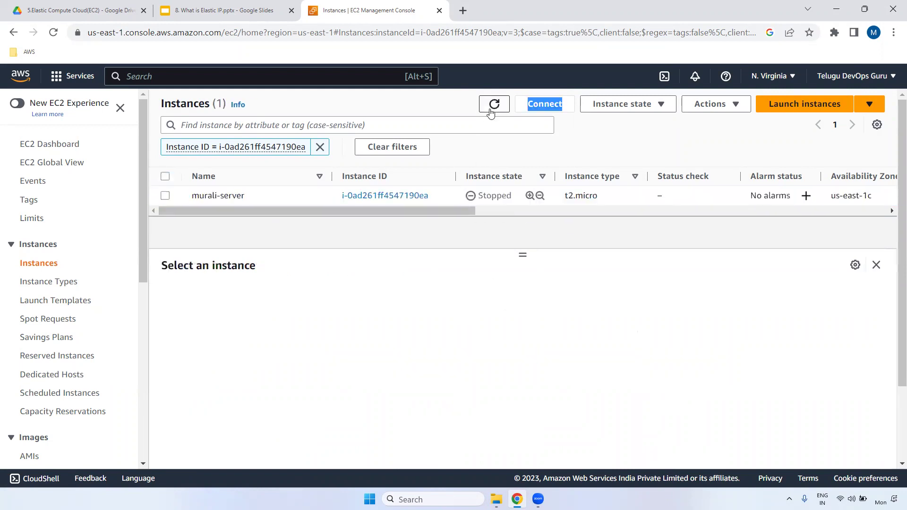
Start the murali-server instance again.
left_click(166, 196)
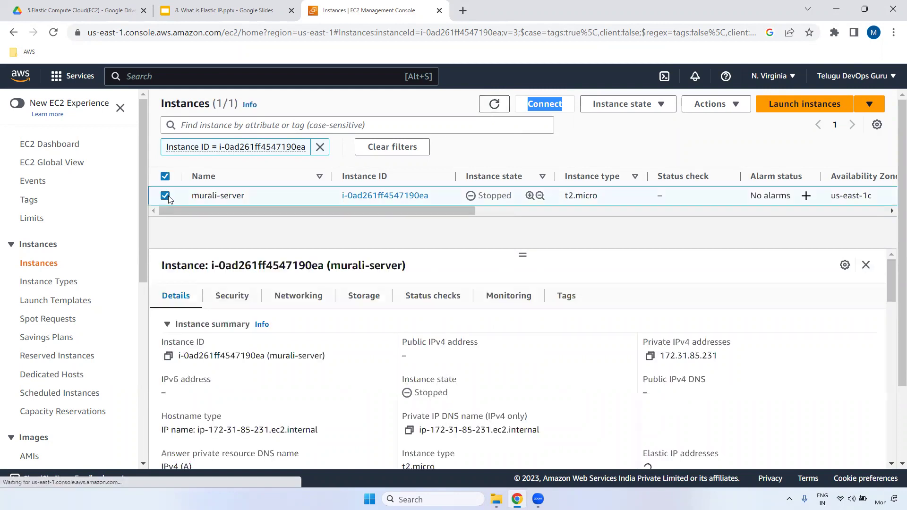
left_click(628, 107)
left_click(610, 146)
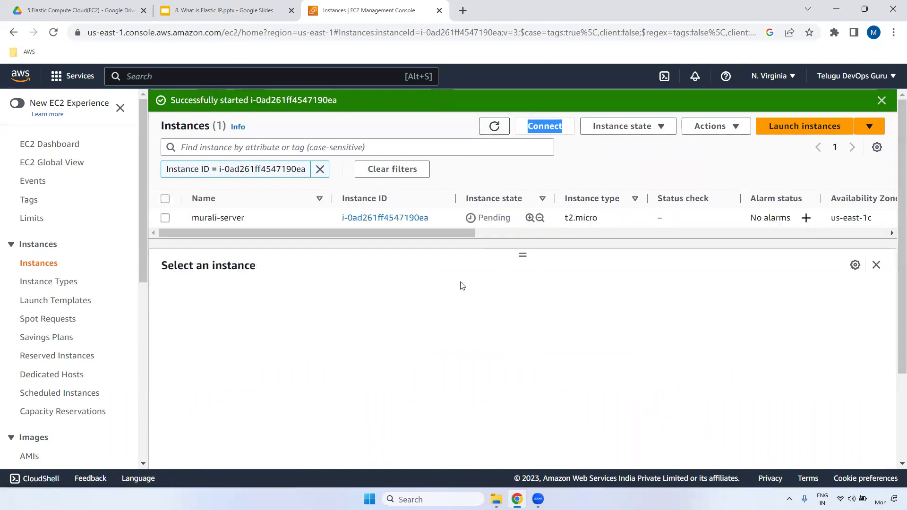
Refresh the instance list and reopen murali-server's details to check its public IPv4 address after the restart.
left_click(165, 218)
left_click(494, 124)
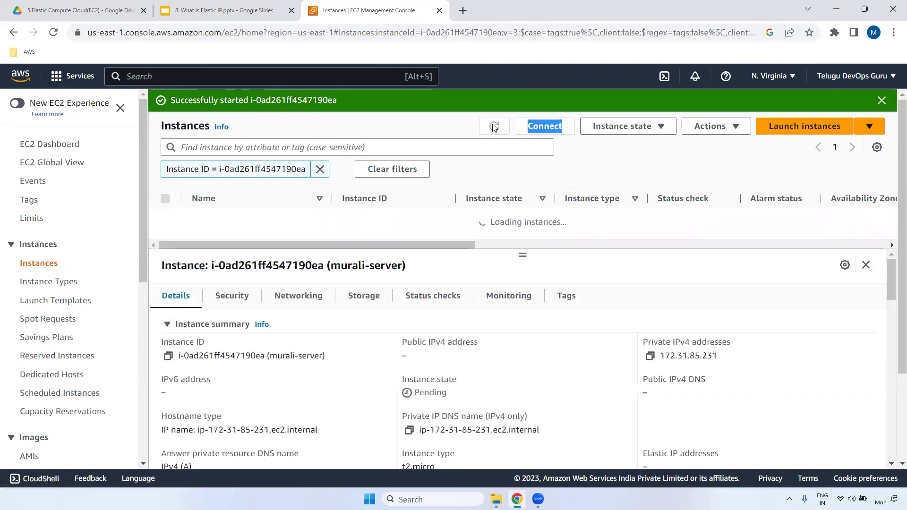
left_click(166, 218)
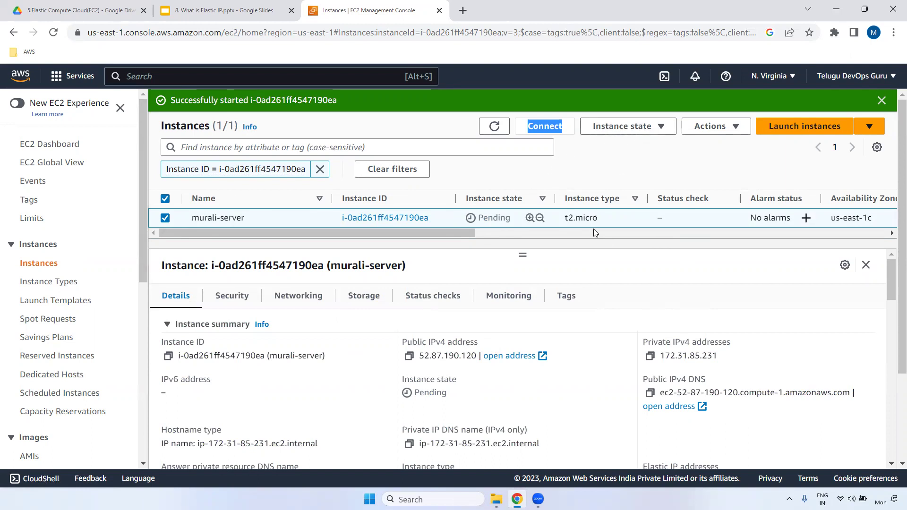
left_click_drag(402, 341, 444, 355)
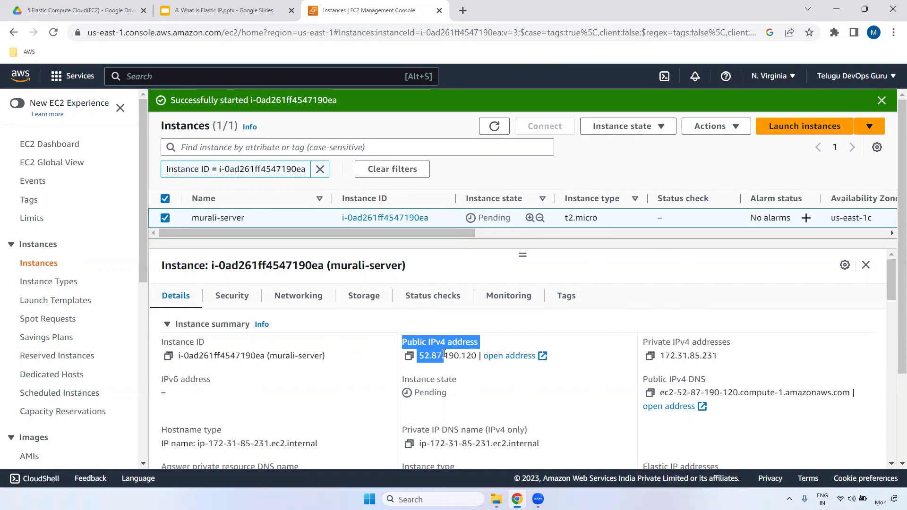
Duplicate the instances browser tab and open the Elastic IP address allocation form in it.
right_click(344, 2)
left_click(374, 79)
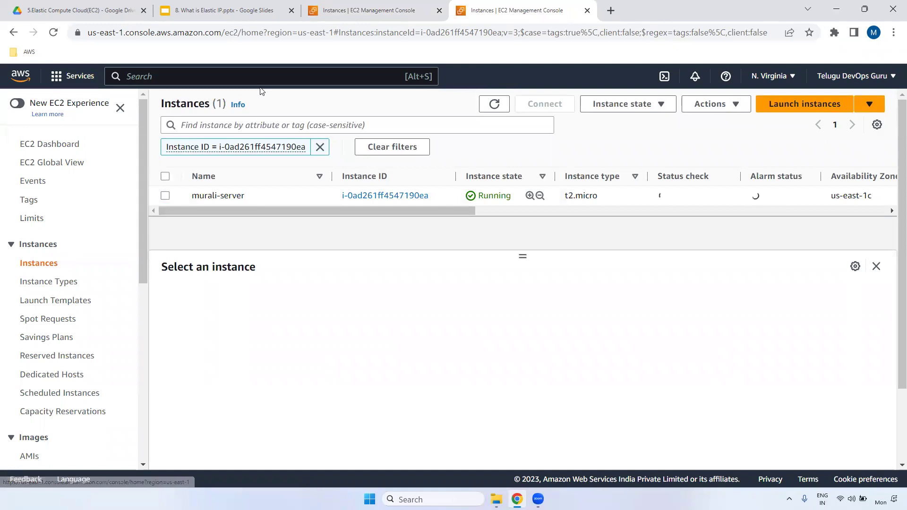
left_click_drag(145, 118, 146, 238)
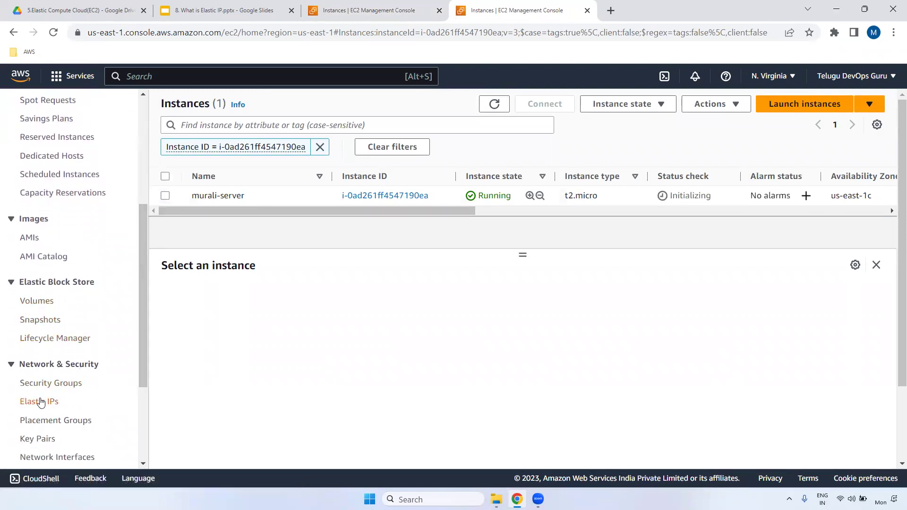
left_click(41, 402)
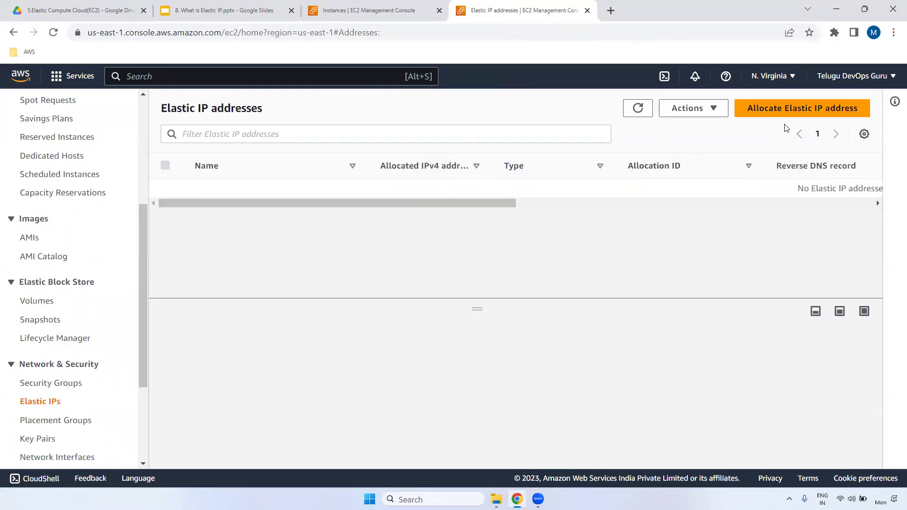
left_click(821, 112)
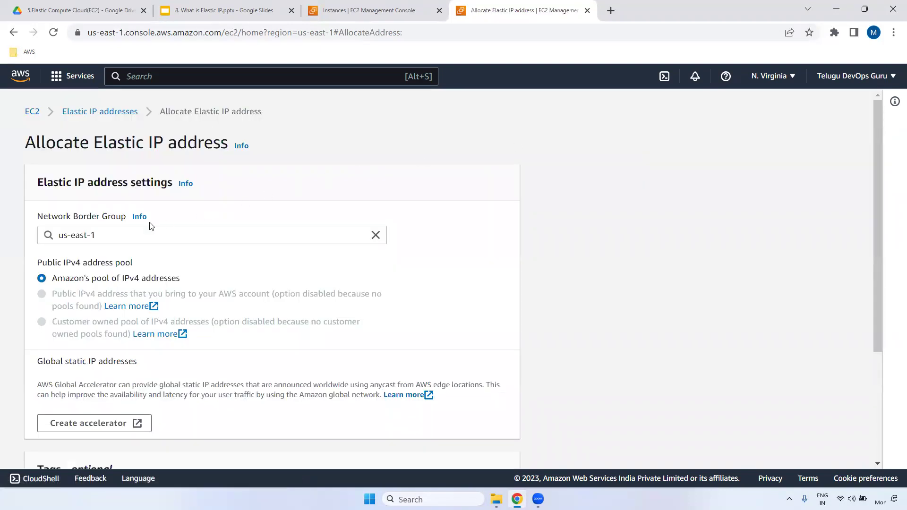
Compare the network border group with the current region and review the selected public IPv4 address pool.
left_click(104, 237)
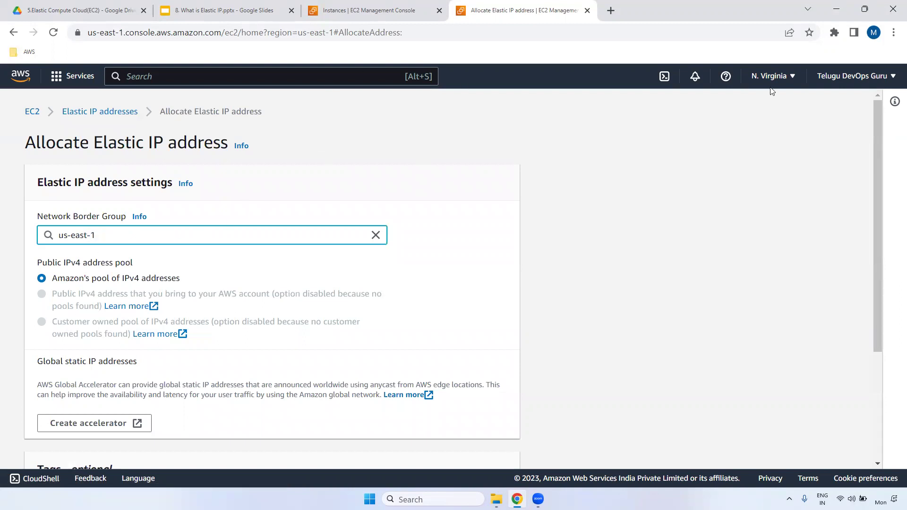
left_click(782, 77)
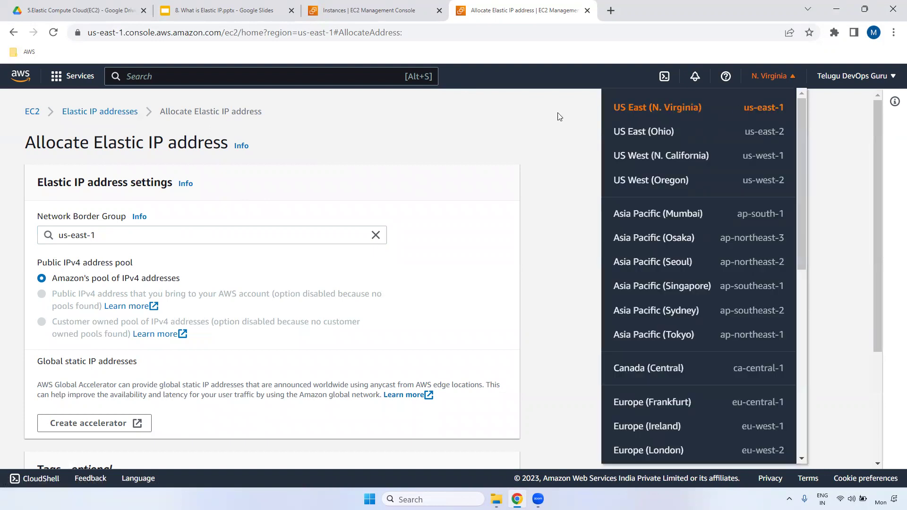
left_click(112, 238)
left_click(439, 170)
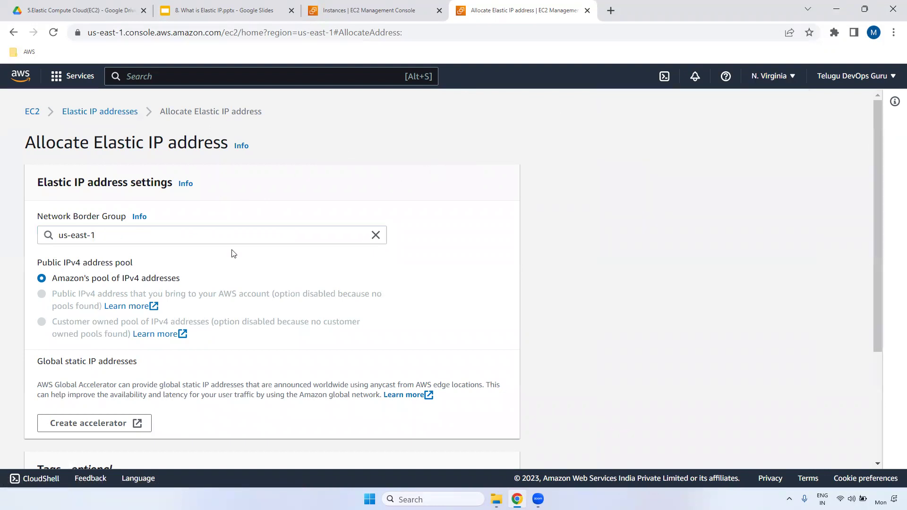
left_click_drag(34, 265, 158, 265)
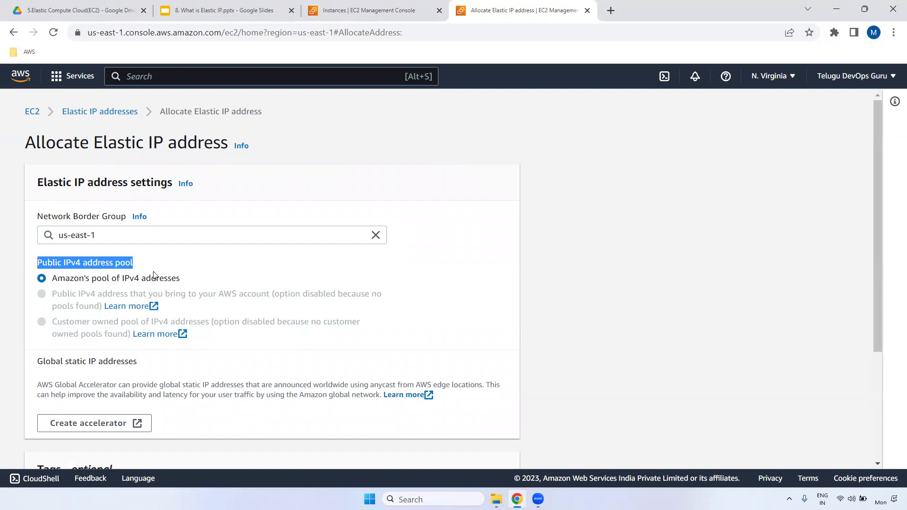
triple_click(124, 283)
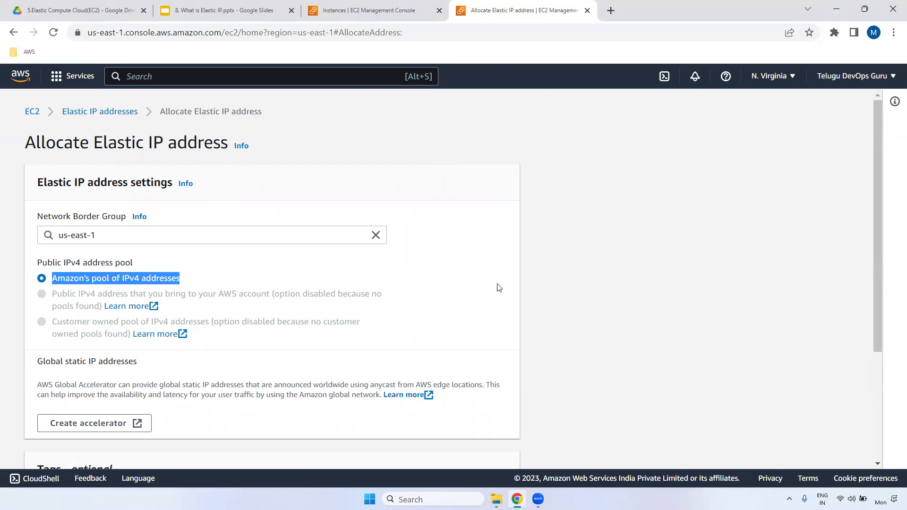
Add a tag to the Elastic IP address with key Name and value Murali-EIP.
scroll(869, 293, "down", 4)
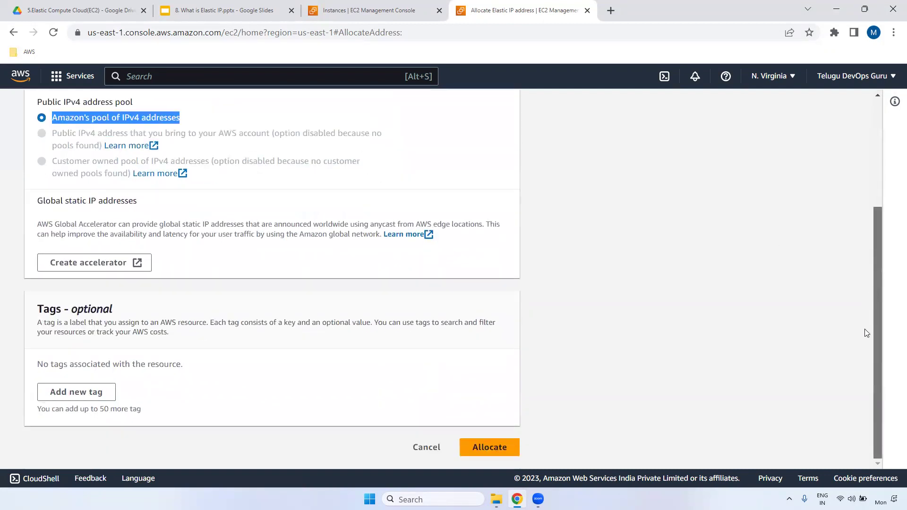
left_click(85, 385)
type("Name")
left_click(99, 402)
left_click(239, 383)
type("M")
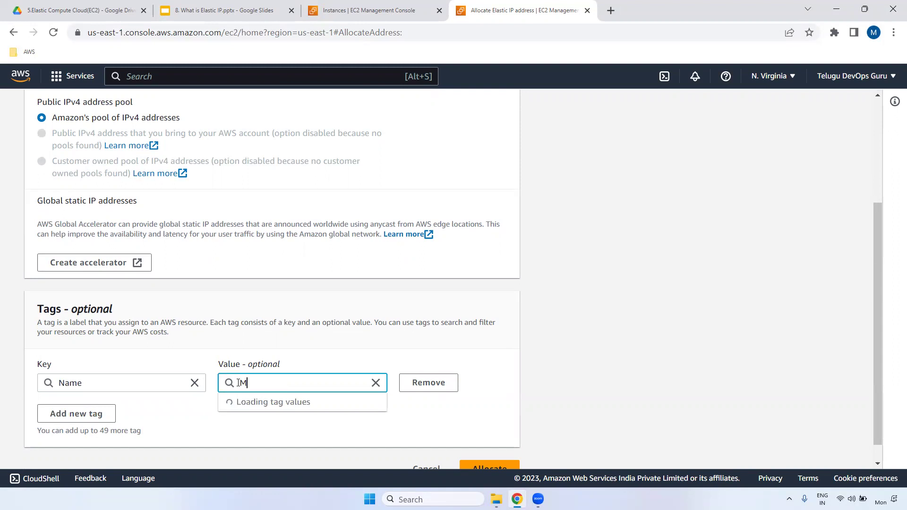
type("urali-EIP")
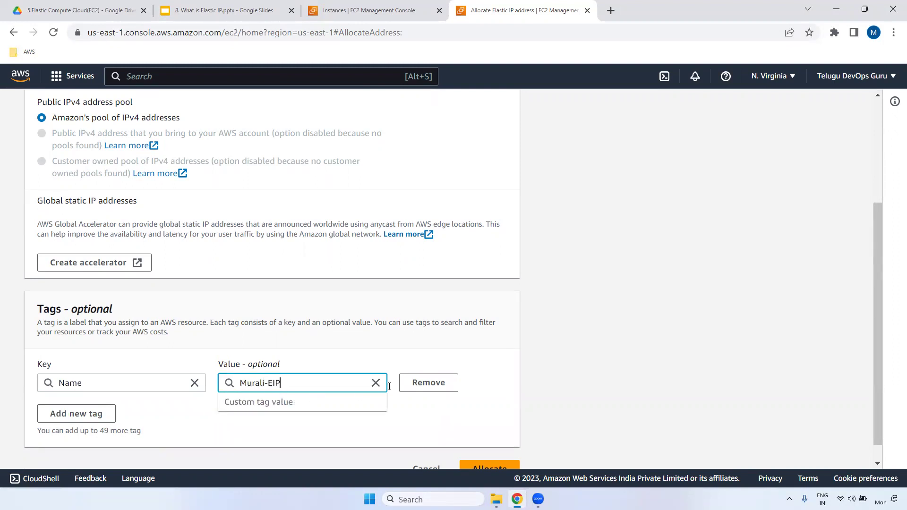
Allocate the Elastic IP address from Amazon's IPv4 pool with its Name tag.
left_click(512, 381)
left_click(502, 466)
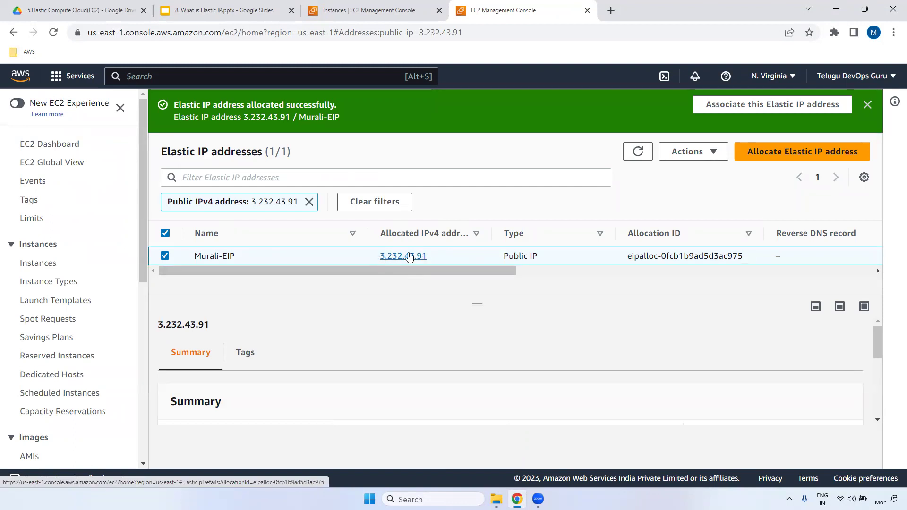
Examine the new Murali-EIP entry's name, allocated address, allocation ID, association columns and network border group.
left_click_drag(496, 271, 342, 290)
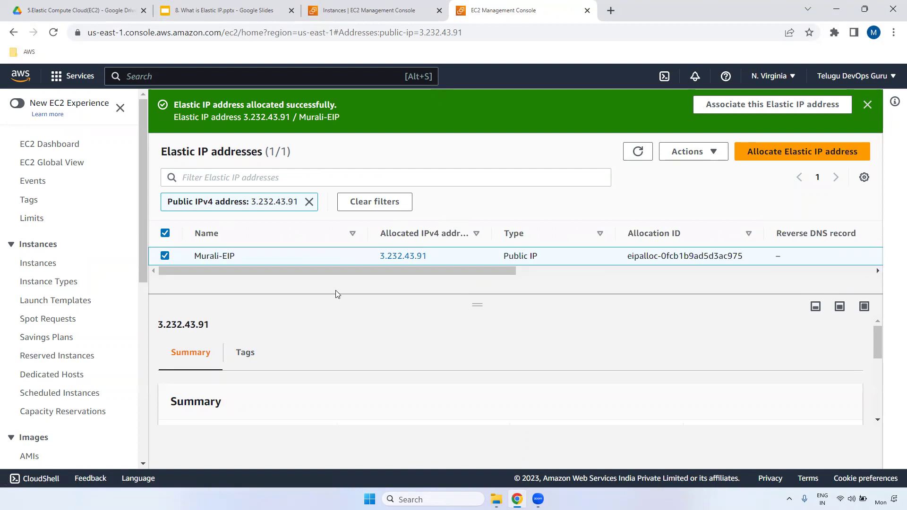
mouse_move(206, 258)
left_click_drag(467, 274, 622, 270)
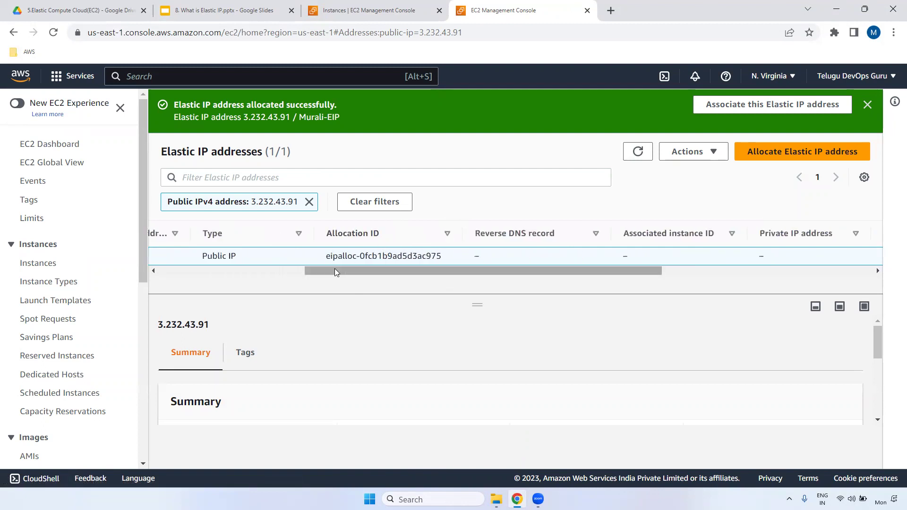
left_click_drag(338, 256, 439, 256)
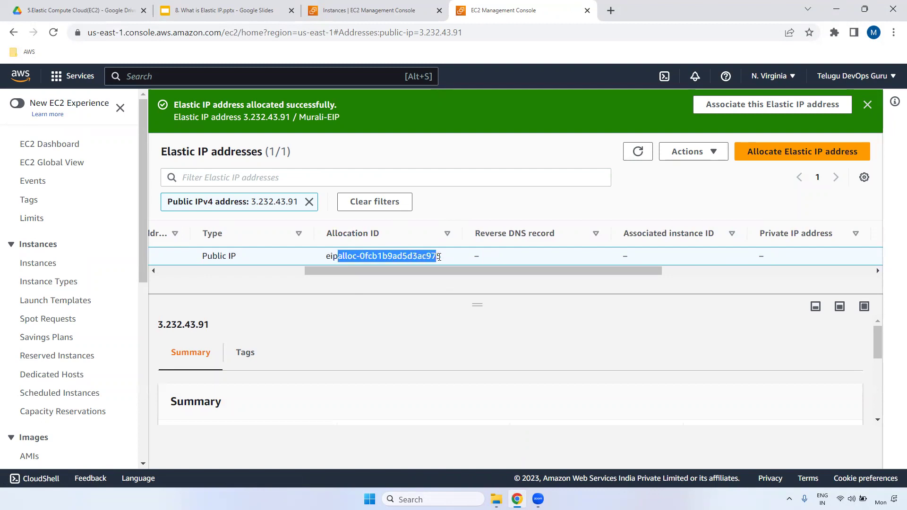
scroll(503, 276, "right", 3)
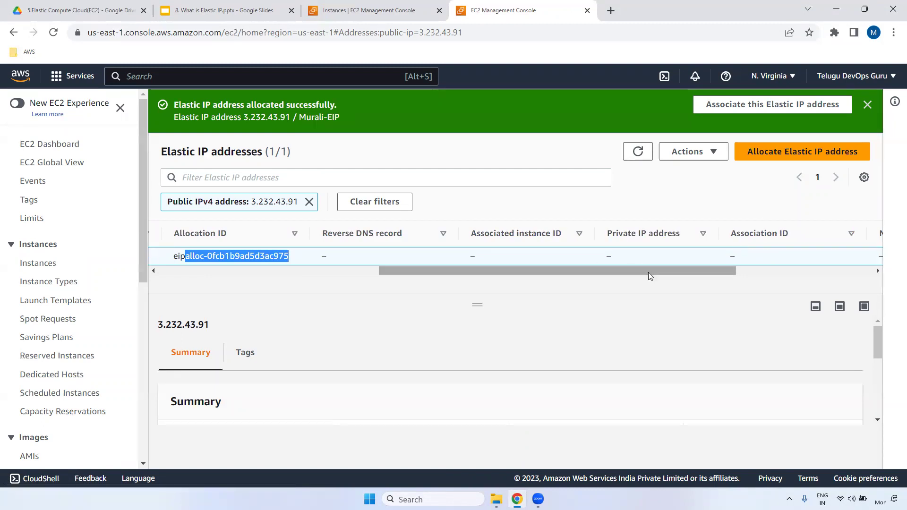
scroll(642, 264, "right", 3)
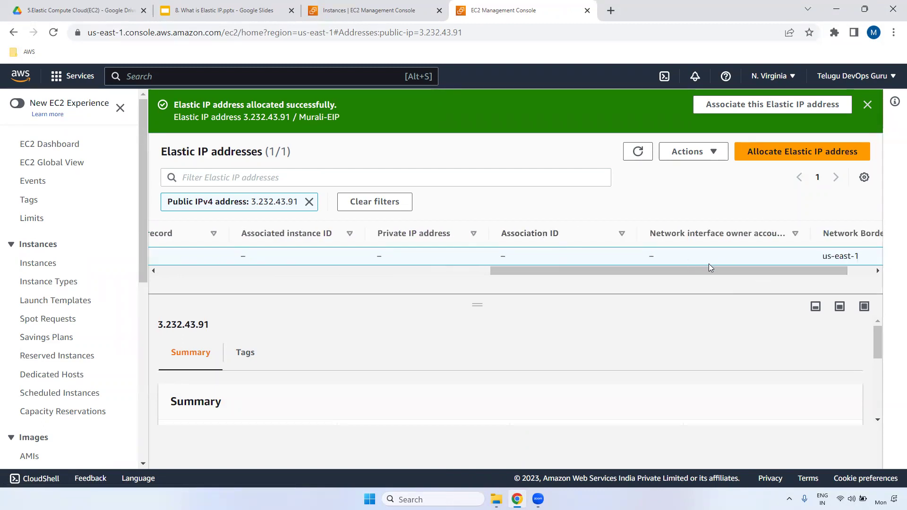
scroll(763, 277, "right", 1)
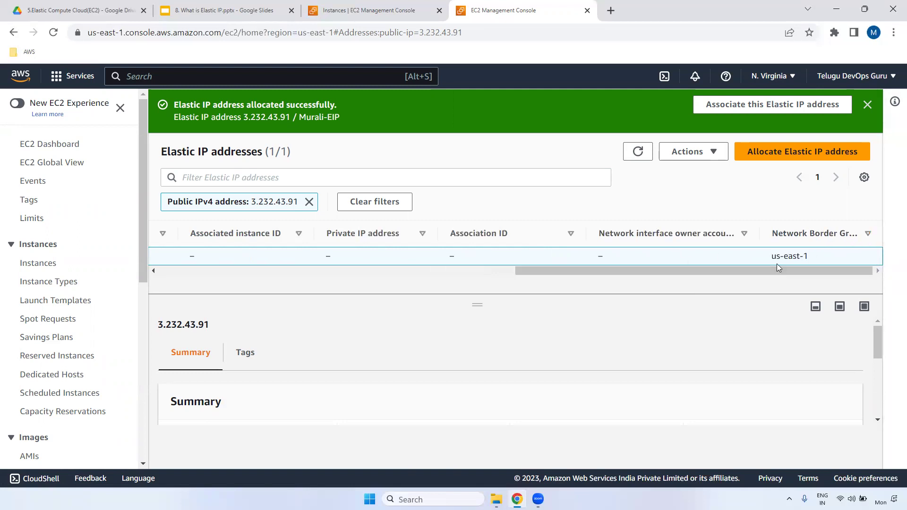
left_click_drag(772, 255, 825, 260)
left_click_drag(631, 269, 274, 270)
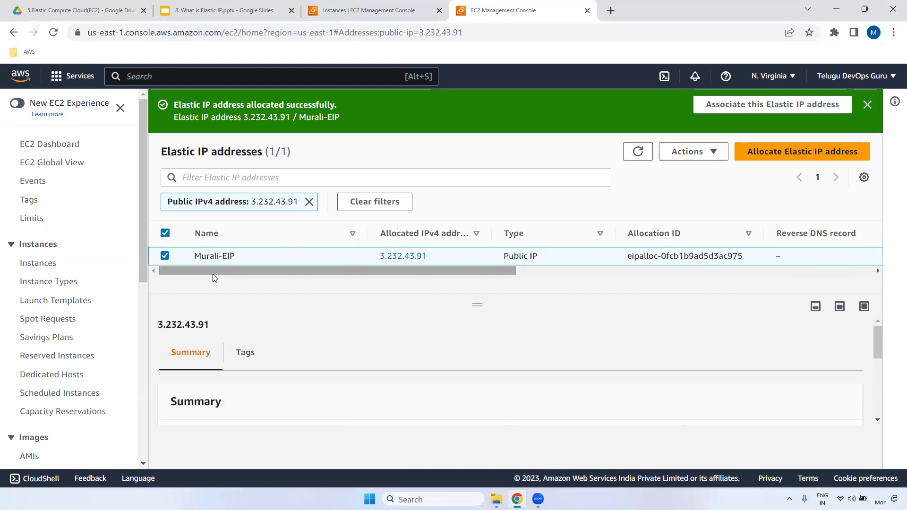
mouse_move(877, 331)
left_mouse_down()
mouse_move(877, 383)
mouse_move(877, 324)
left_mouse_up()
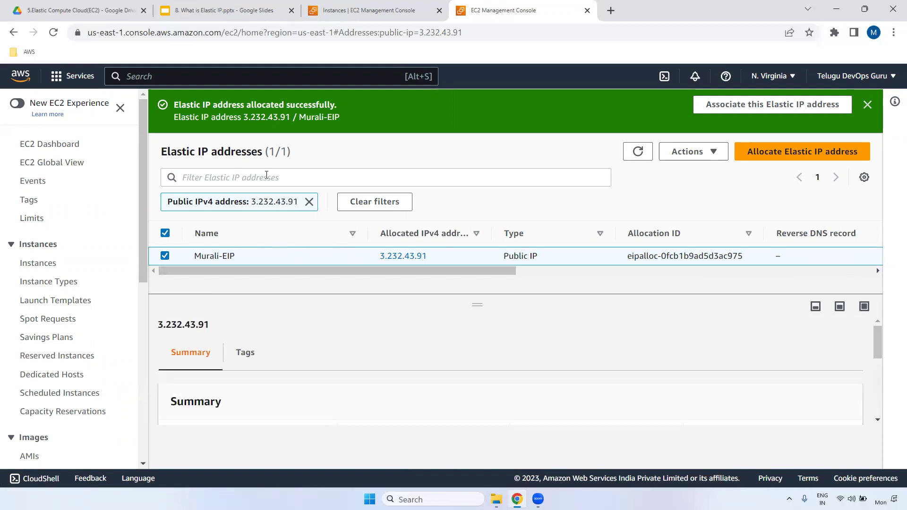
Dismiss the allocation notice and open the association form for the Murali-EIP address.
left_click(867, 106)
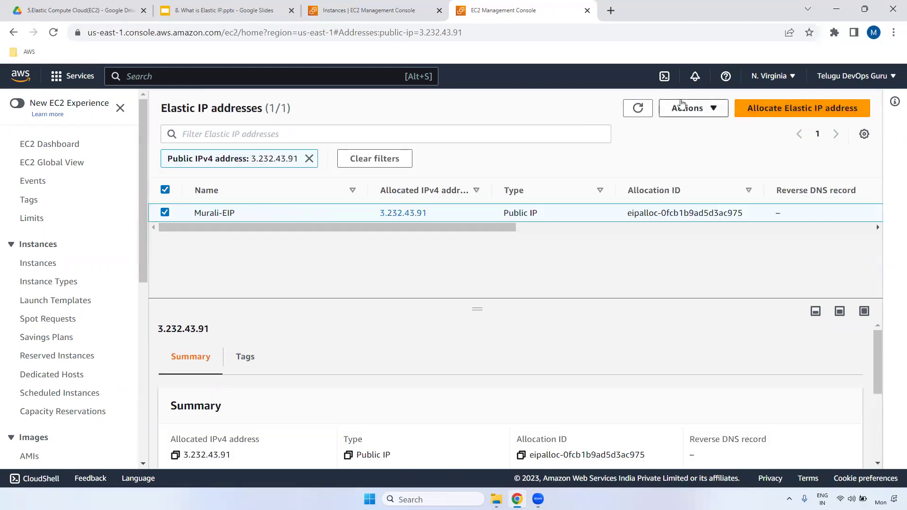
left_click(701, 108)
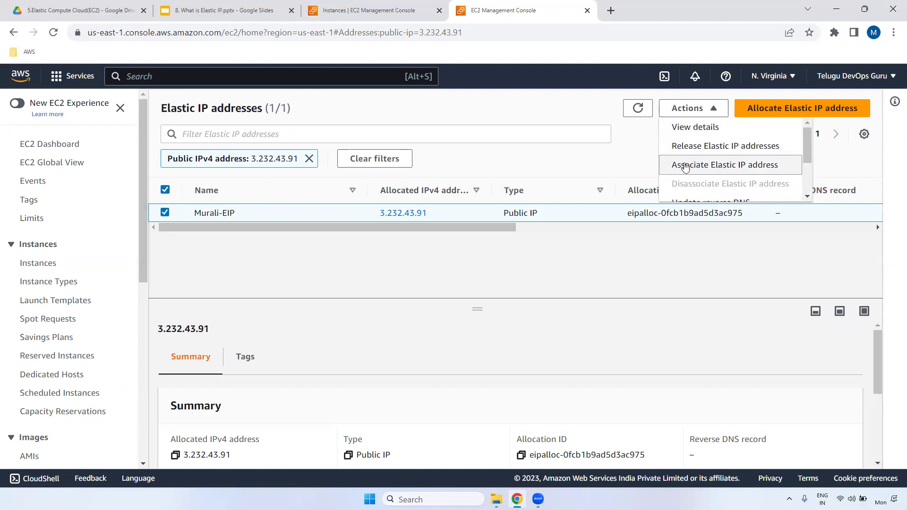
left_click(711, 166)
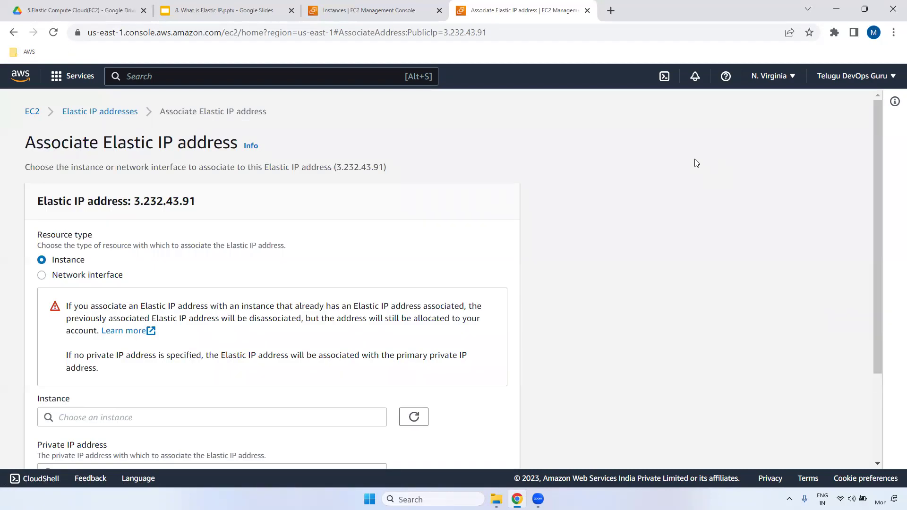
Compare the targets offered for the Instance and Network interface resource types in the association form.
scroll(876, 159, "down", 2)
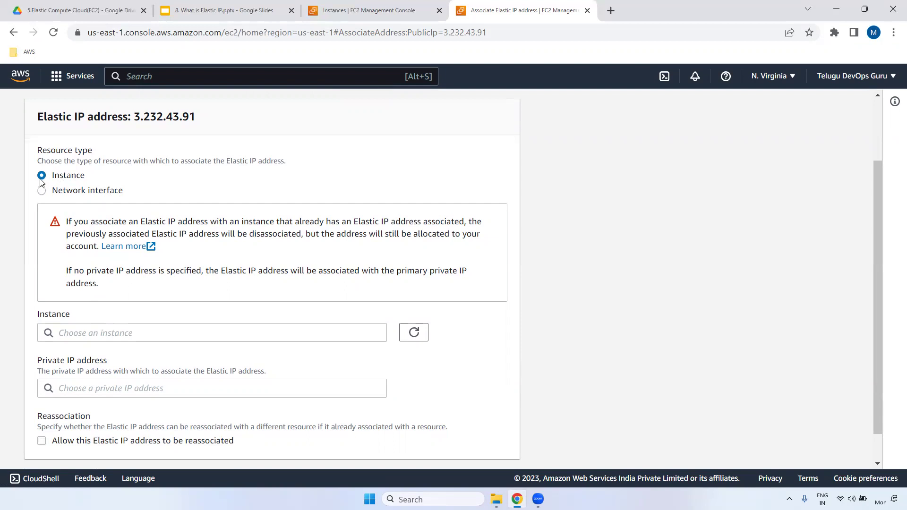
left_click(137, 333)
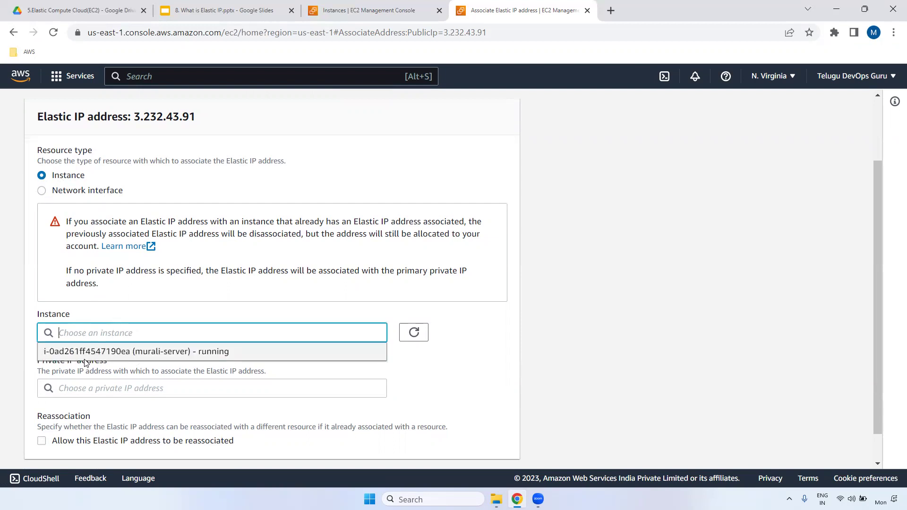
left_click(46, 192)
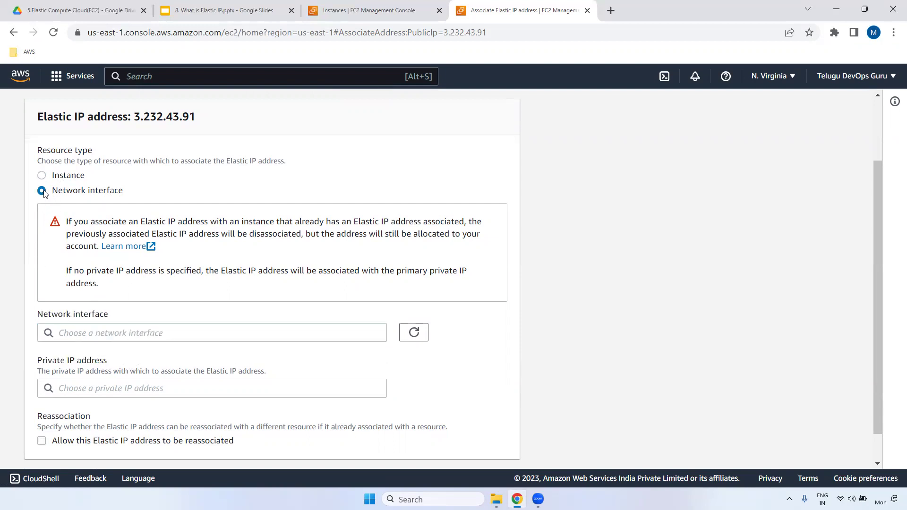
left_click(185, 336)
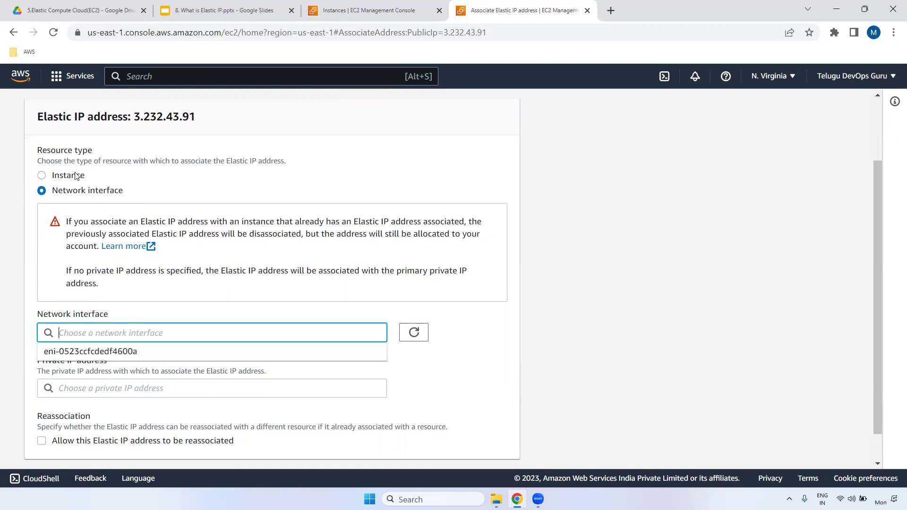
Set the resource type to Instance and choose murali-server as the instance to associate.
left_click(42, 175)
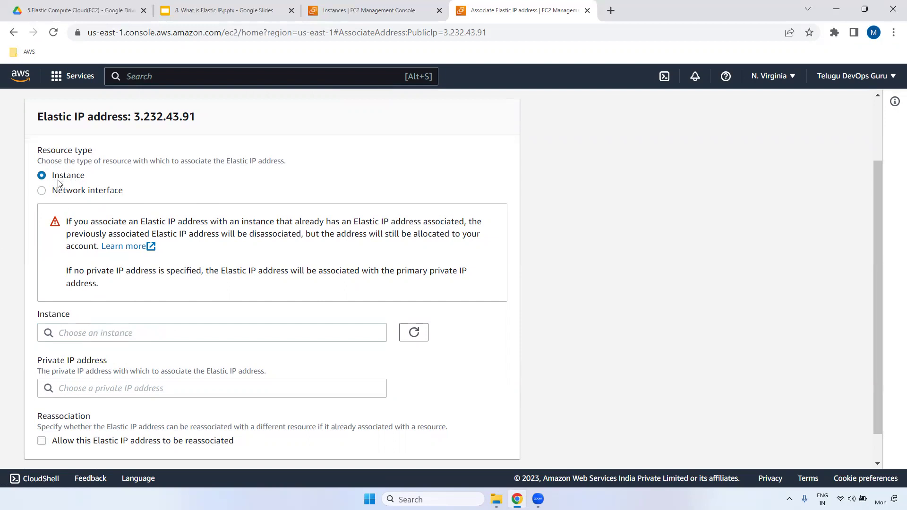
left_click(162, 335)
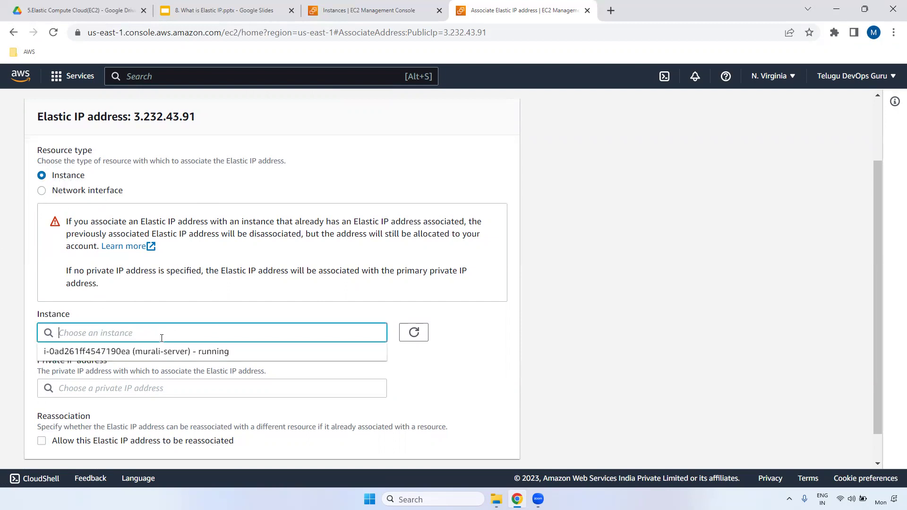
left_click(188, 352)
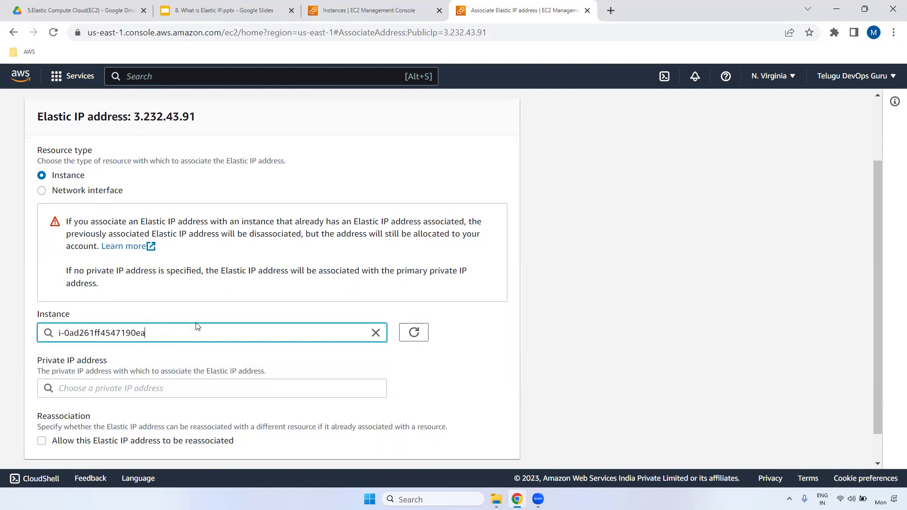
Copy murali-server's current public IPv4 address and compare it with the Elastic IP address in the association form.
left_click(334, 8)
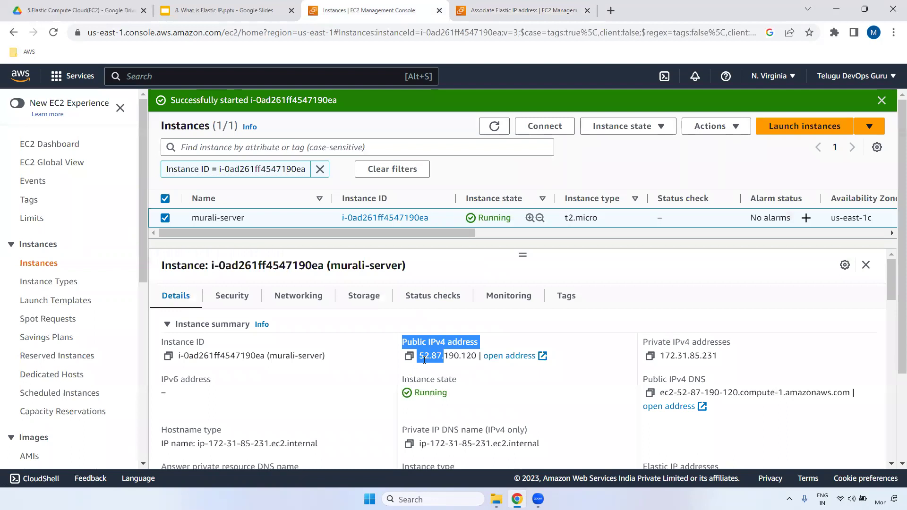
left_click(401, 358)
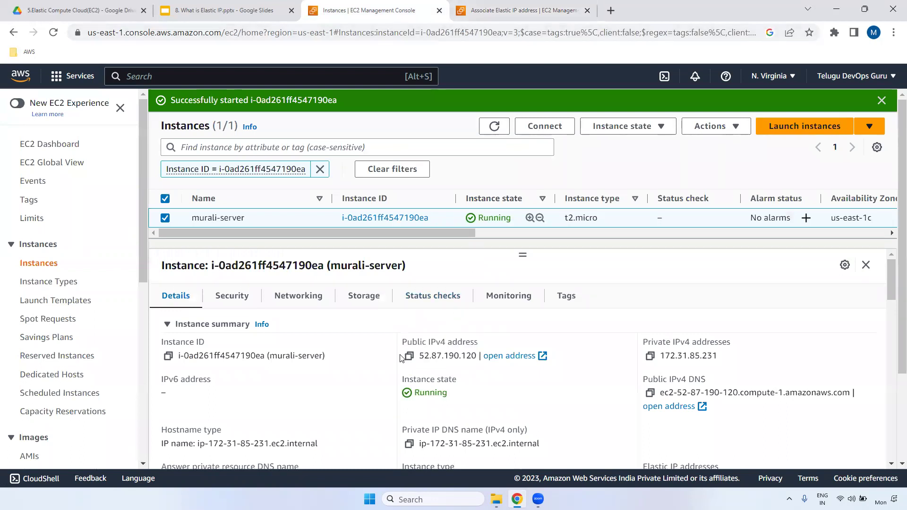
left_click(409, 356)
left_click(520, 10)
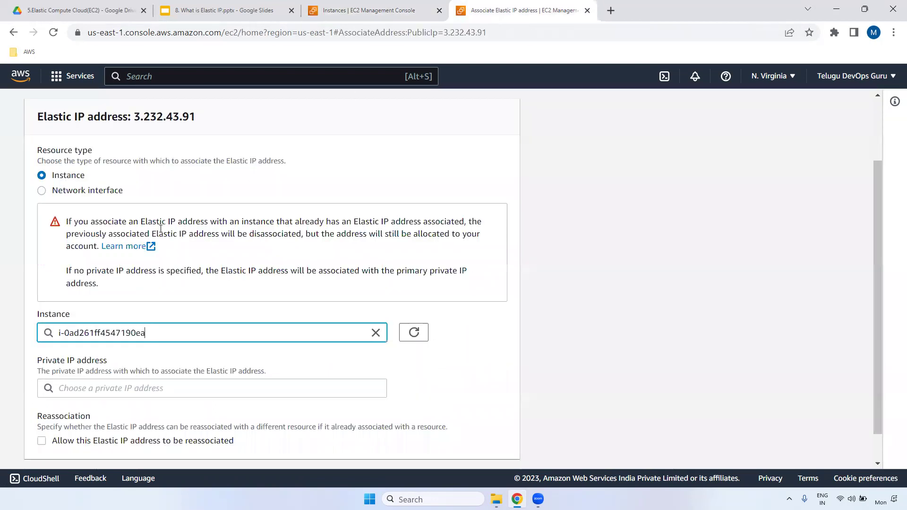
left_click_drag(135, 117, 234, 121)
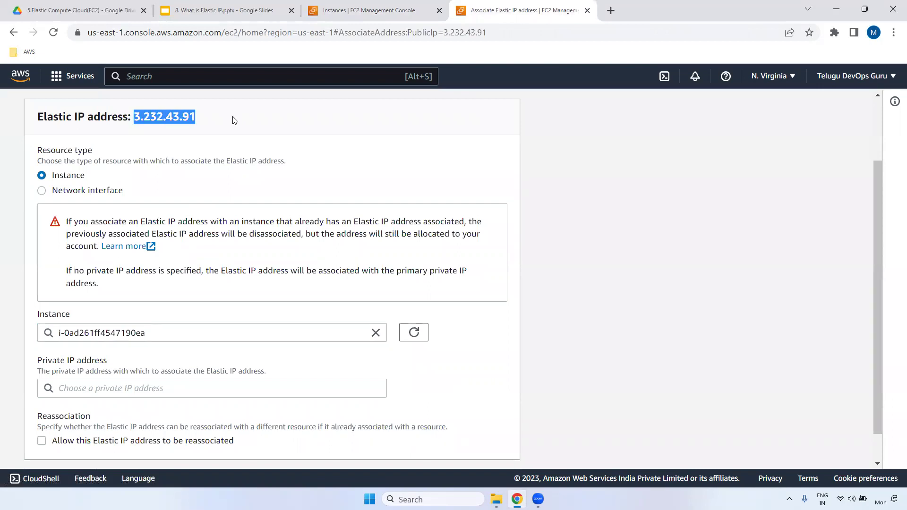
Check murali-server's private IPv4 address in its details and choose 172.31.85.231 as the private IP address for the association.
left_click_drag(872, 216, 827, 349)
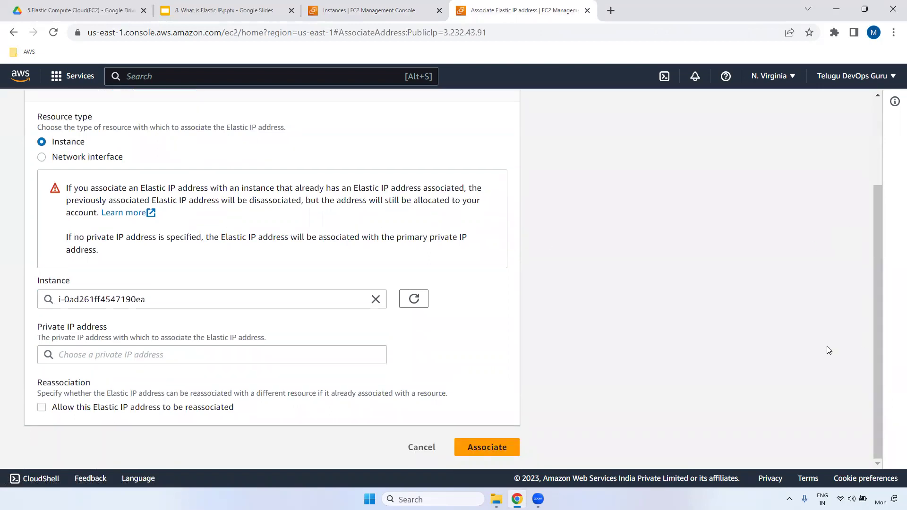
left_click(135, 361)
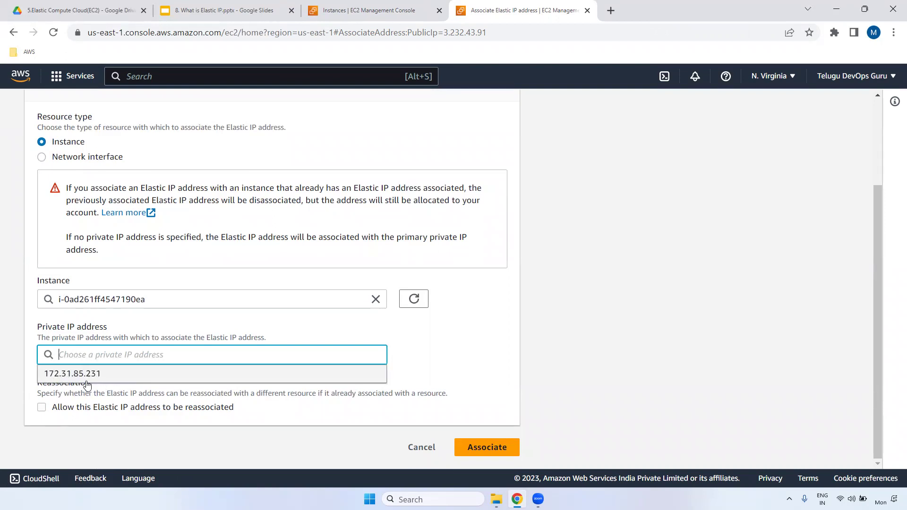
left_click(333, 10)
left_click_drag(644, 341, 731, 355)
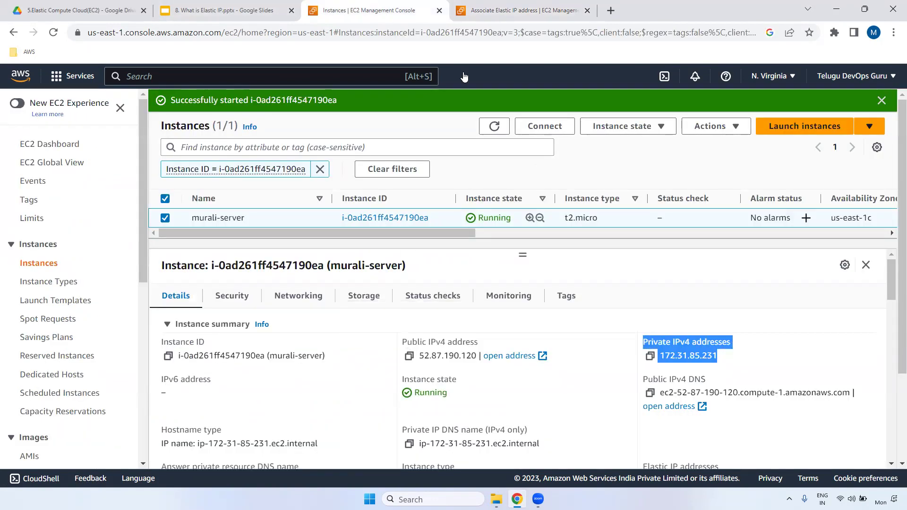
left_click(502, 3)
left_click(77, 375)
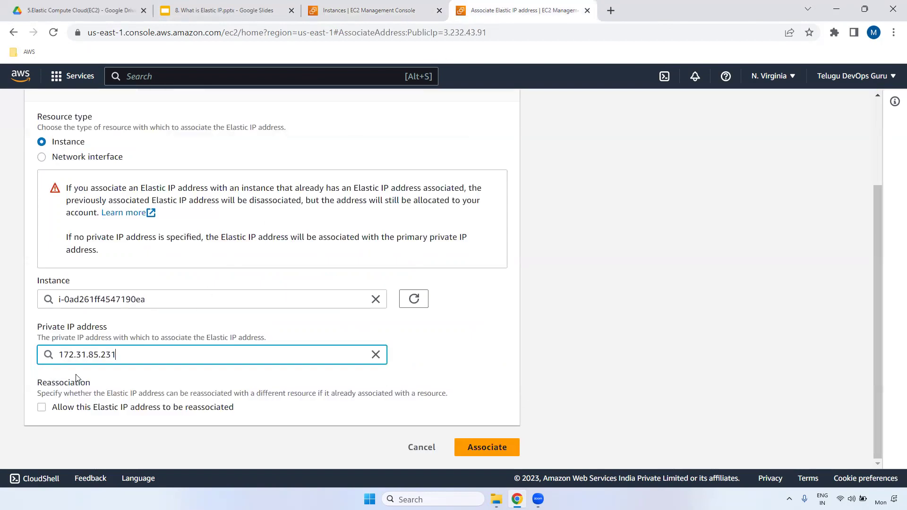
Allow the Elastic IP address to be reassociated and associate it with the chosen instance.
left_click(42, 407)
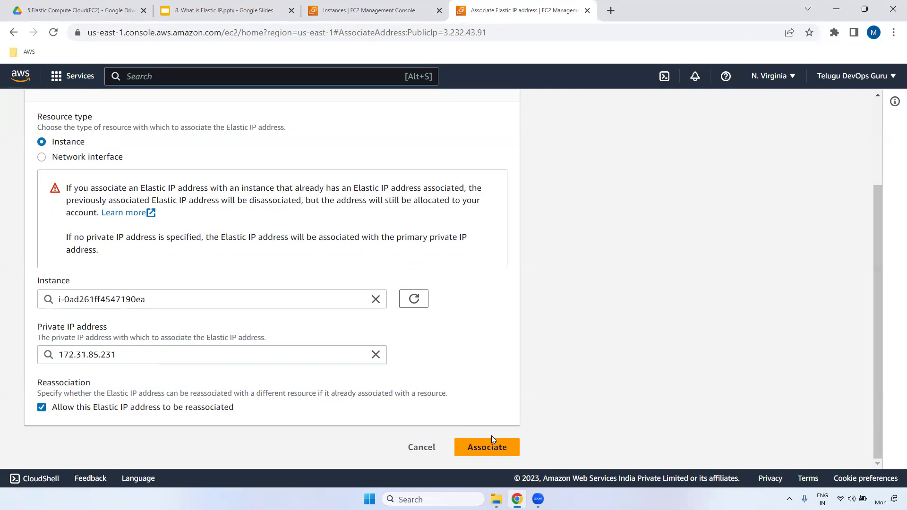
left_click(487, 450)
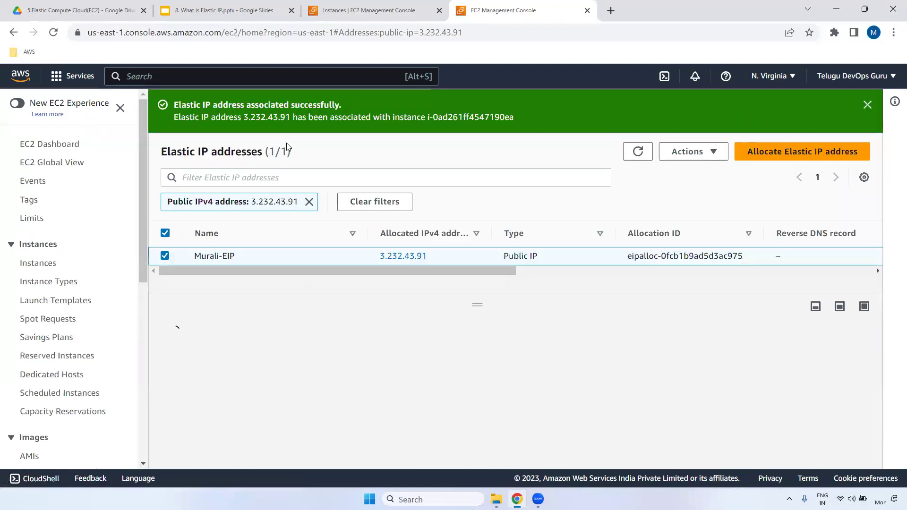
Refresh the instance list and reopen murali-server's details to check its public IPv4 address after the association.
left_click(369, 10)
left_click(495, 127)
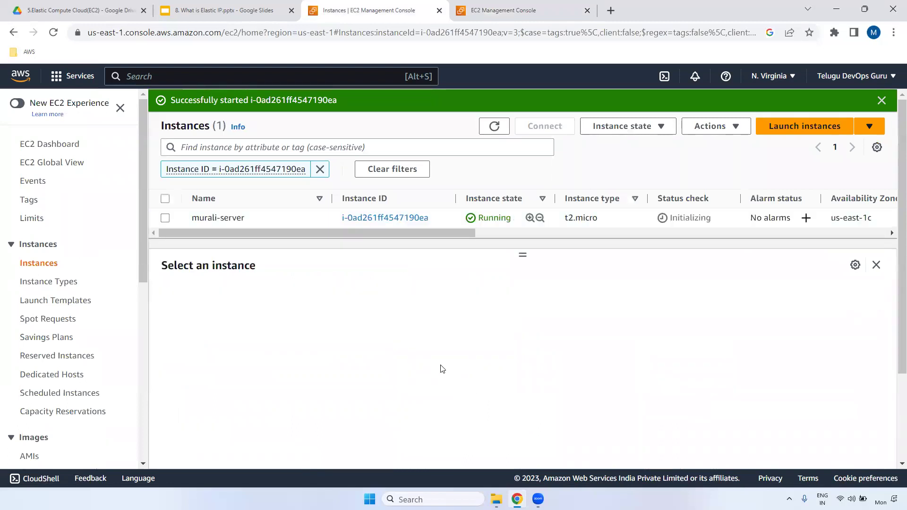
left_click(165, 217)
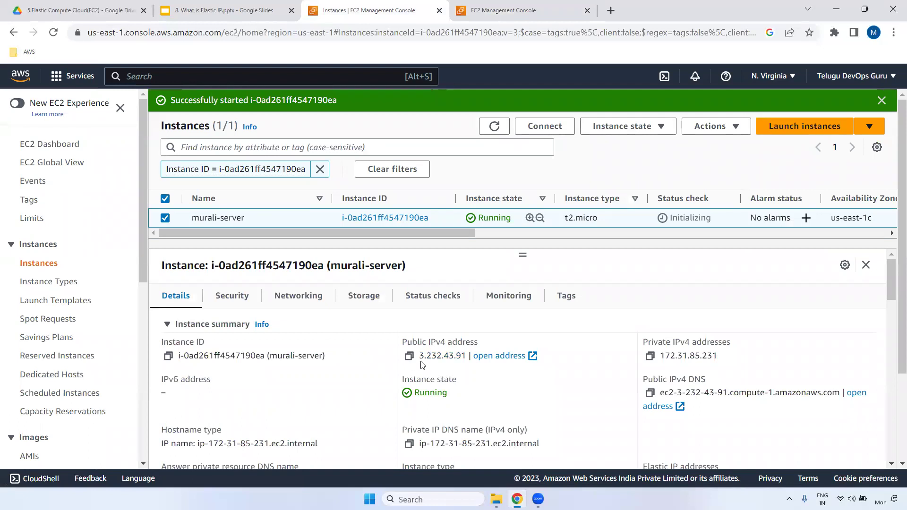
Refresh the Elastic IP list and examine Murali-EIP's associated instance, private IP address, association ID, interface owner and network border group.
key("ctrl+Tab")
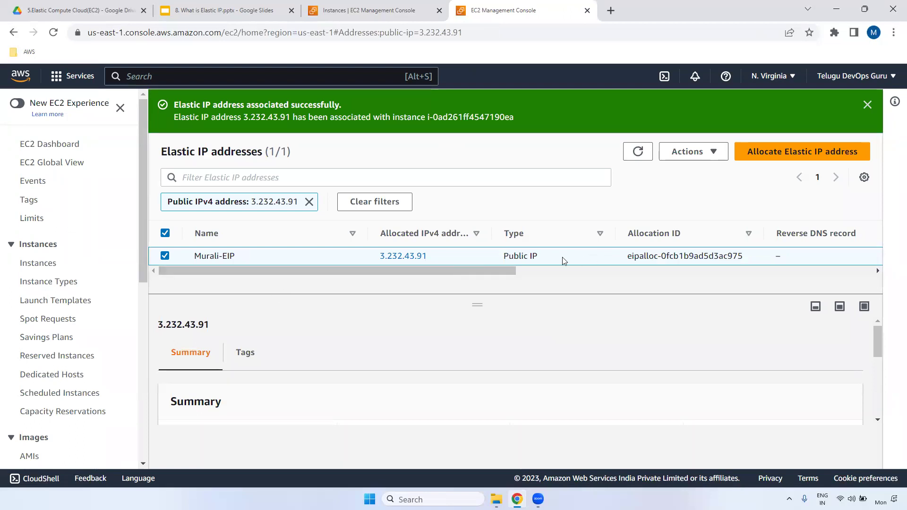
left_click(638, 151)
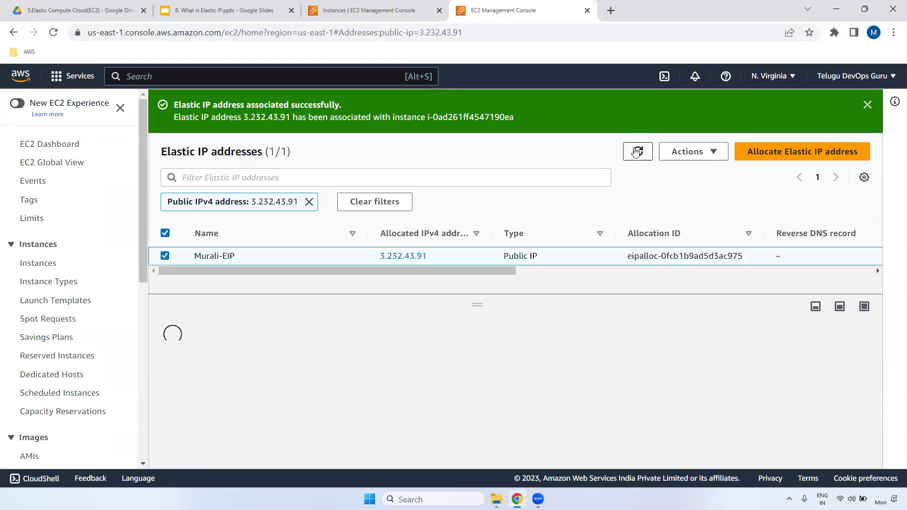
left_click_drag(489, 270, 660, 287)
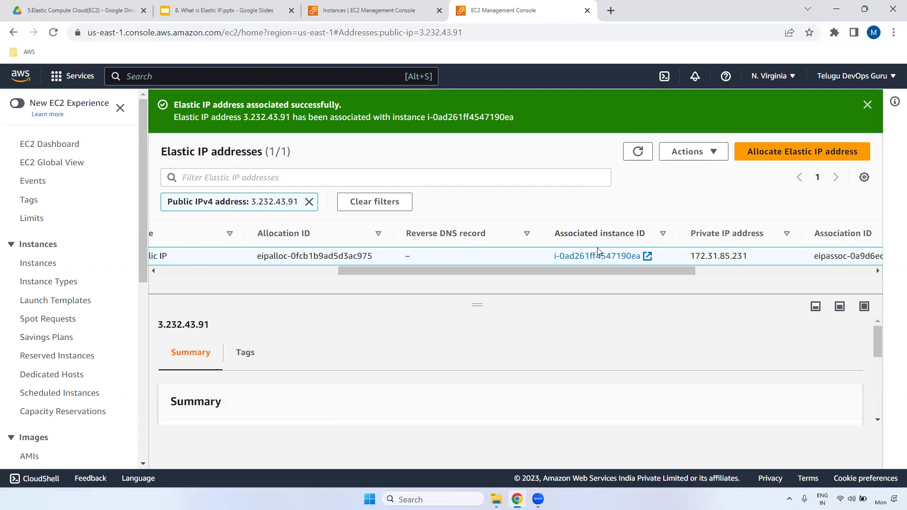
scroll(658, 270, "right", 2)
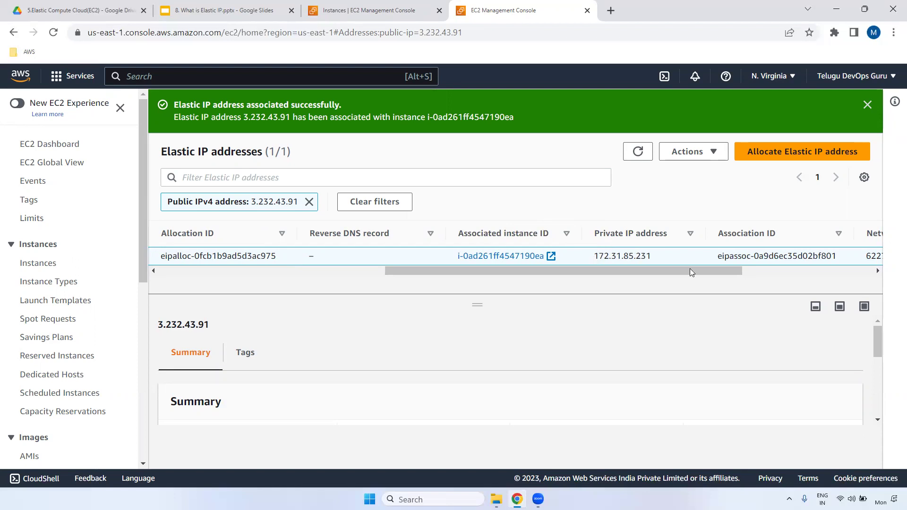
left_click_drag(698, 272, 782, 273)
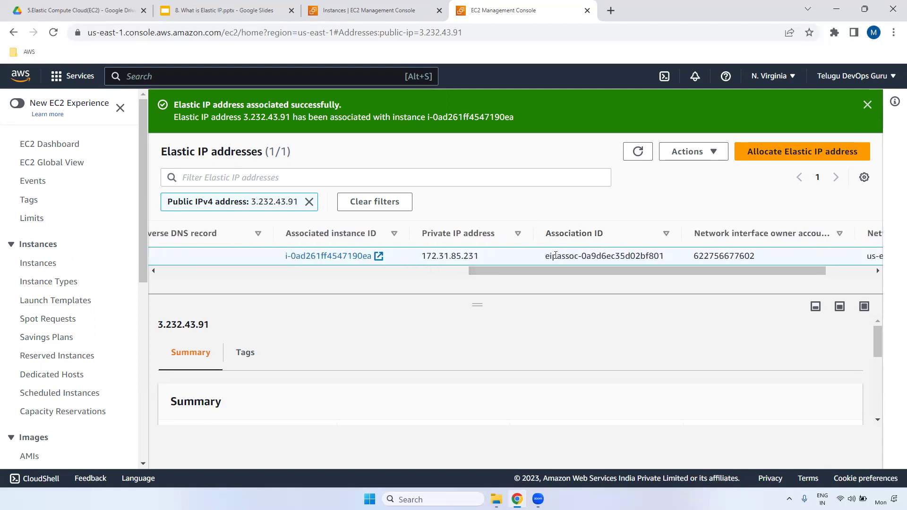
left_click_drag(547, 256, 662, 257)
left_click_drag(737, 269, 798, 269)
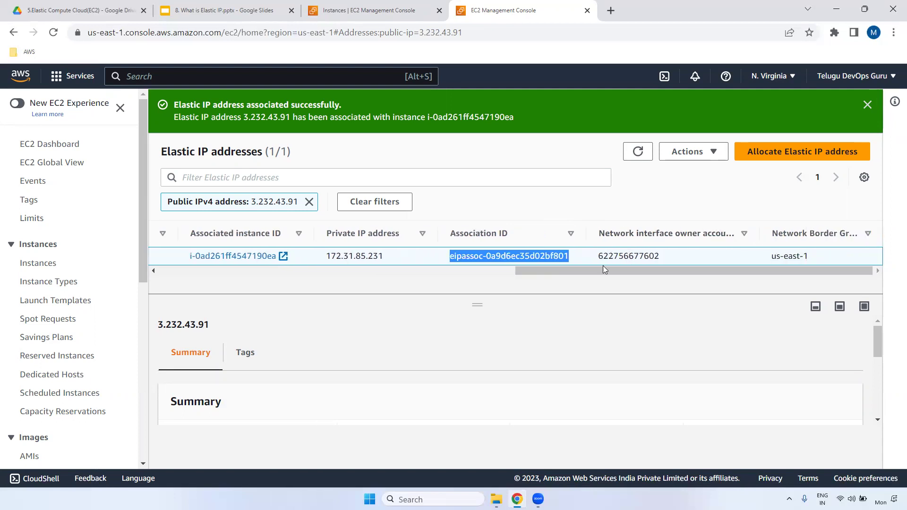
left_click_drag(677, 272, 235, 273)
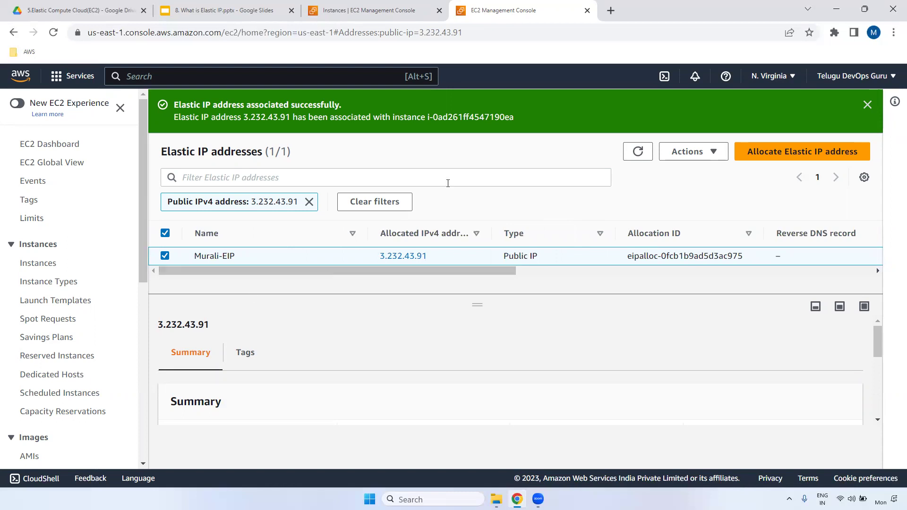